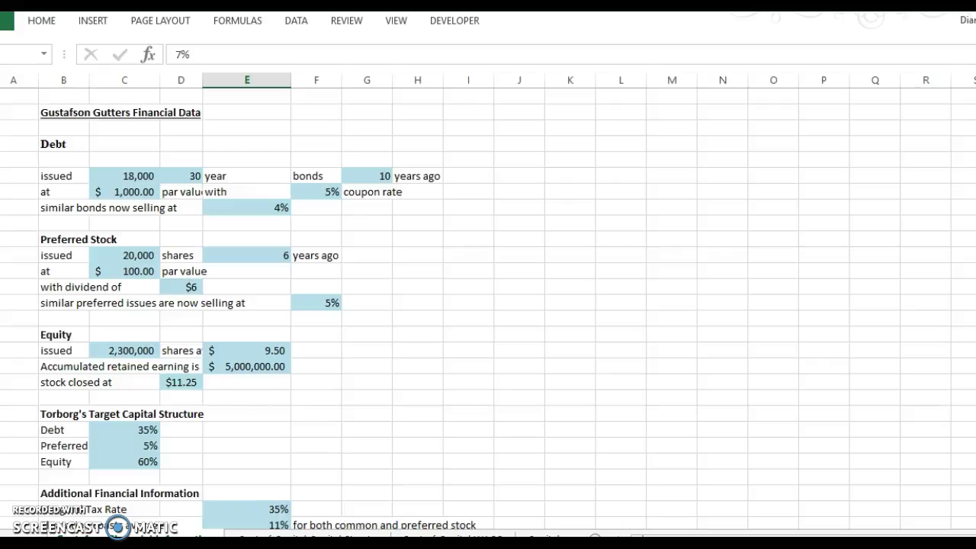
Bring up the working capital presentation and show its opening 'Working Capital' title slide
click(908, 517)
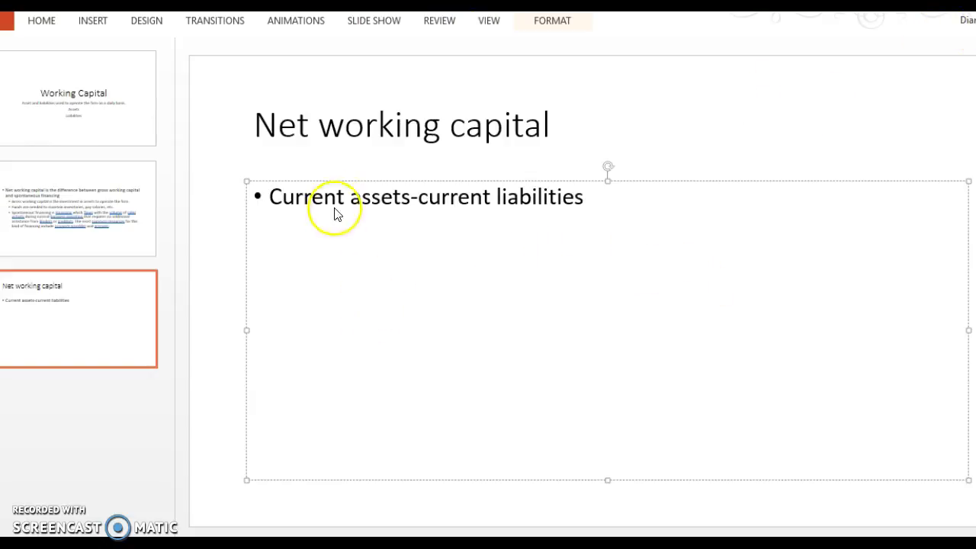
click(39, 125)
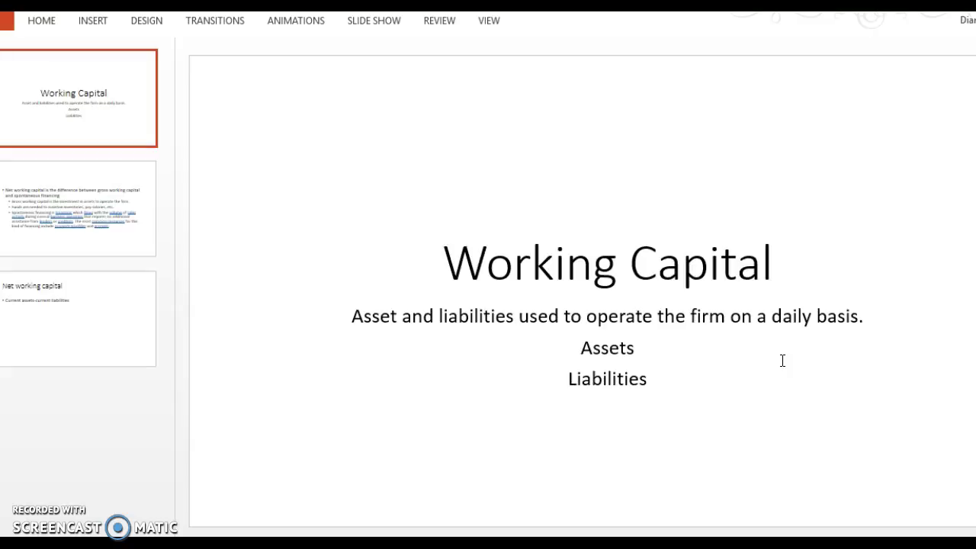
Display slide 2: net working capital equals gross working capital minus spontaneous financing
click(90, 200)
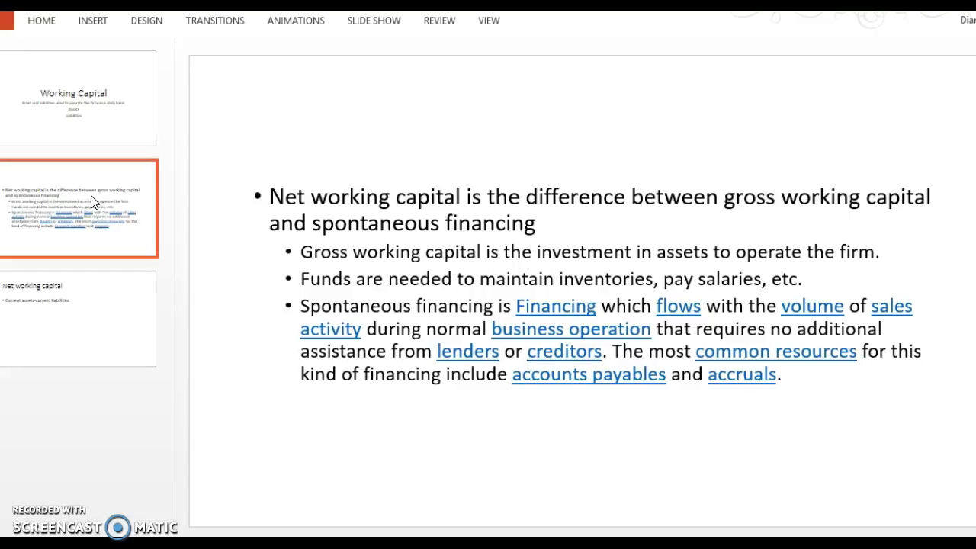
Show slide 3, 'Net working capital': current assets minus current liabilities
click(88, 323)
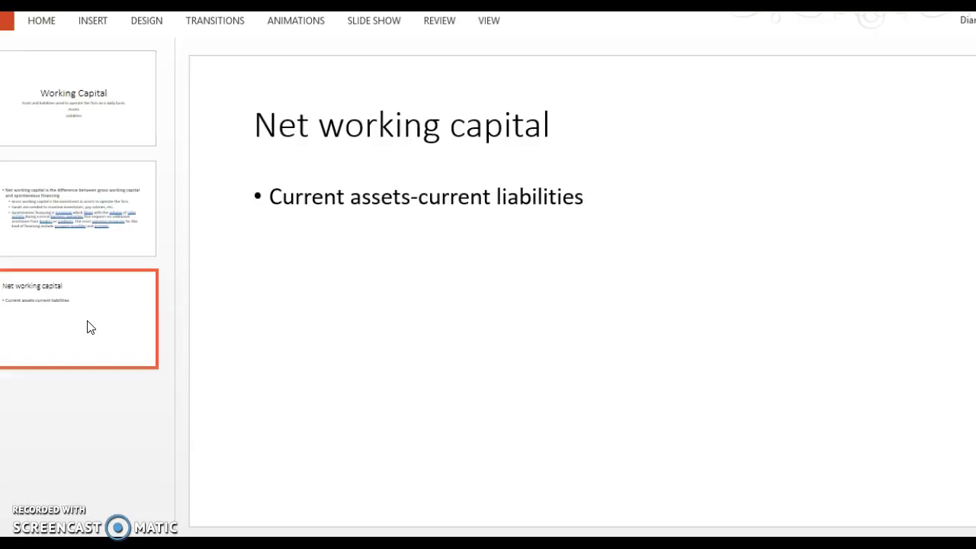
click(841, 290)
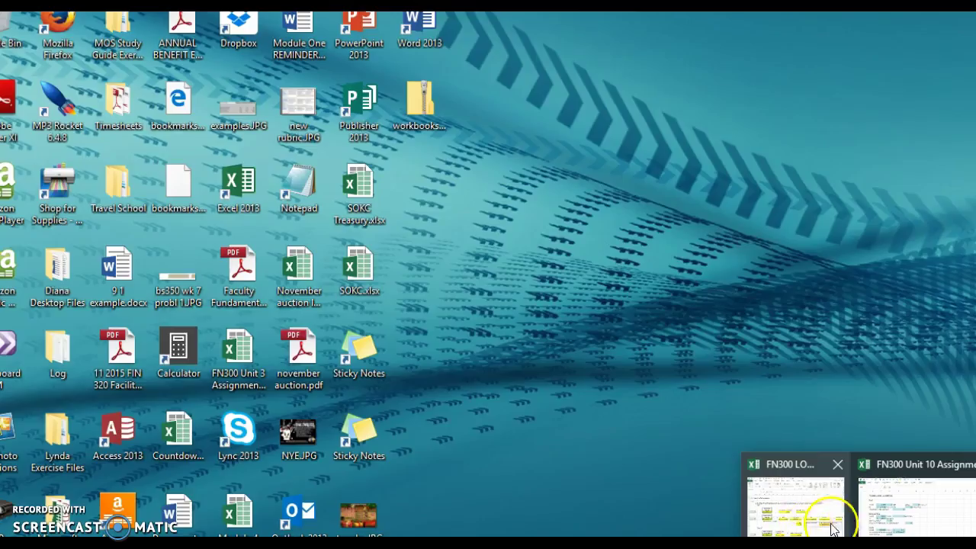
Switch back to the FN300 Unit 10 workbook and its Gustafson Gutters financial data
click(953, 526)
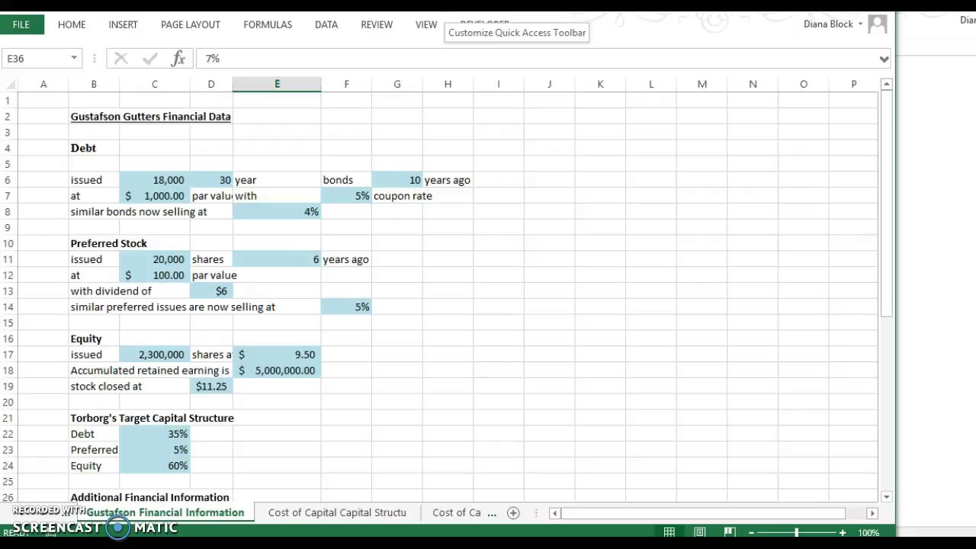
Scroll through Problem Intro tasks a–j and briefly highlight the WACC task lines
click(65, 517)
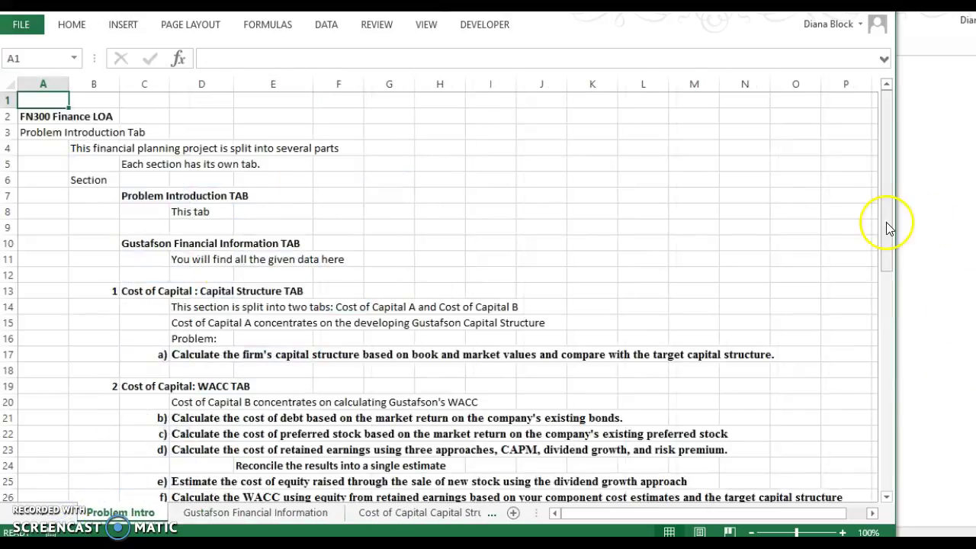
drag(884, 231, 877, 300)
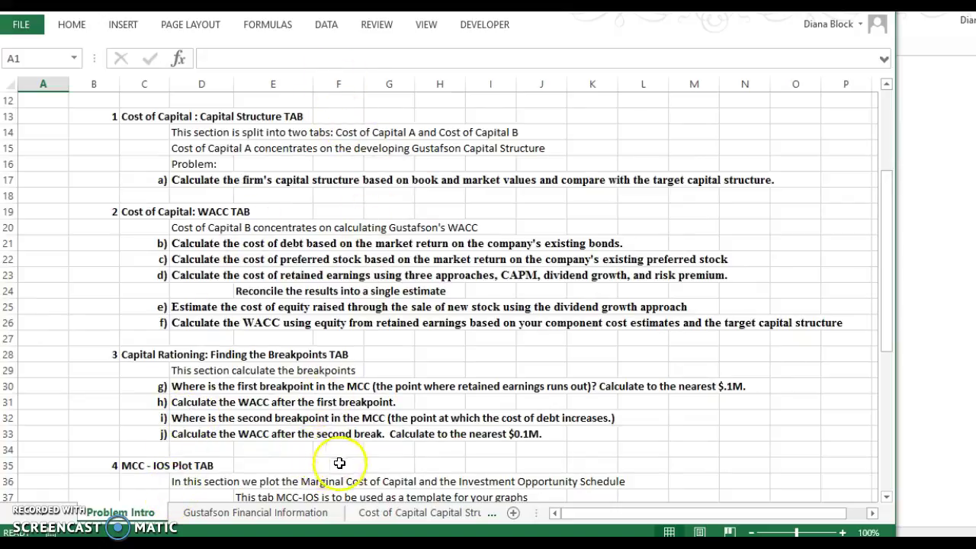
drag(273, 195, 202, 309)
click(127, 290)
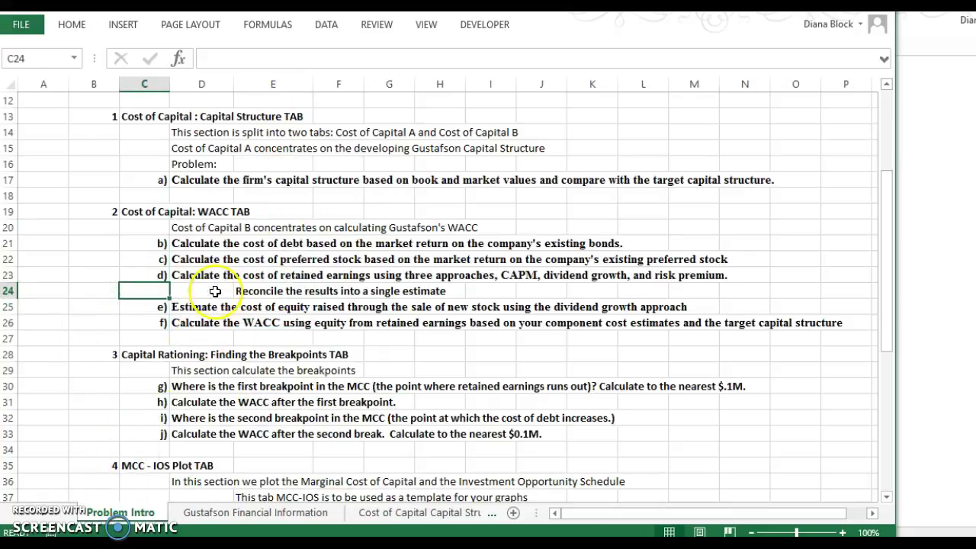
Inspect the bond inputs: 18,000 bonds, 30-year term, issued 10 years ago, $1,000 par, 5% coupon
click(225, 512)
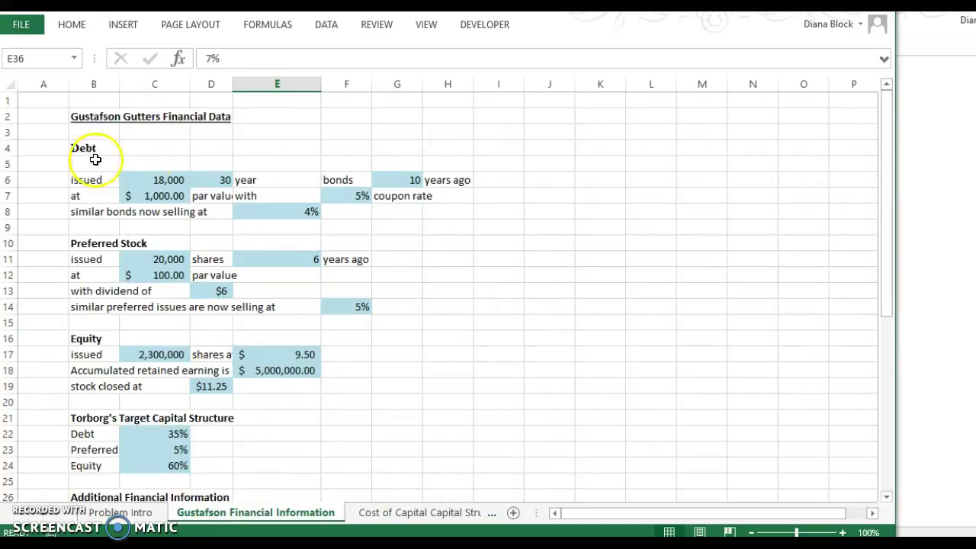
click(149, 180)
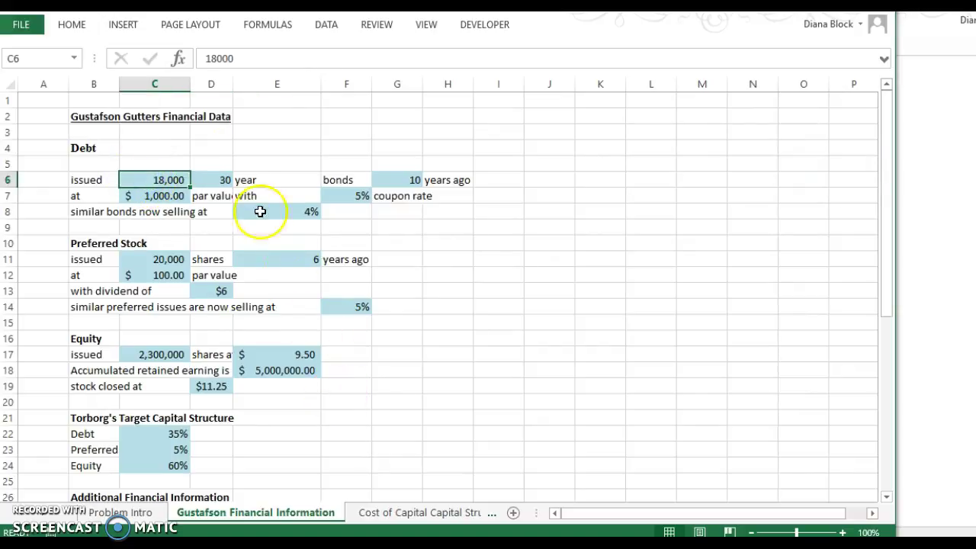
click(220, 180)
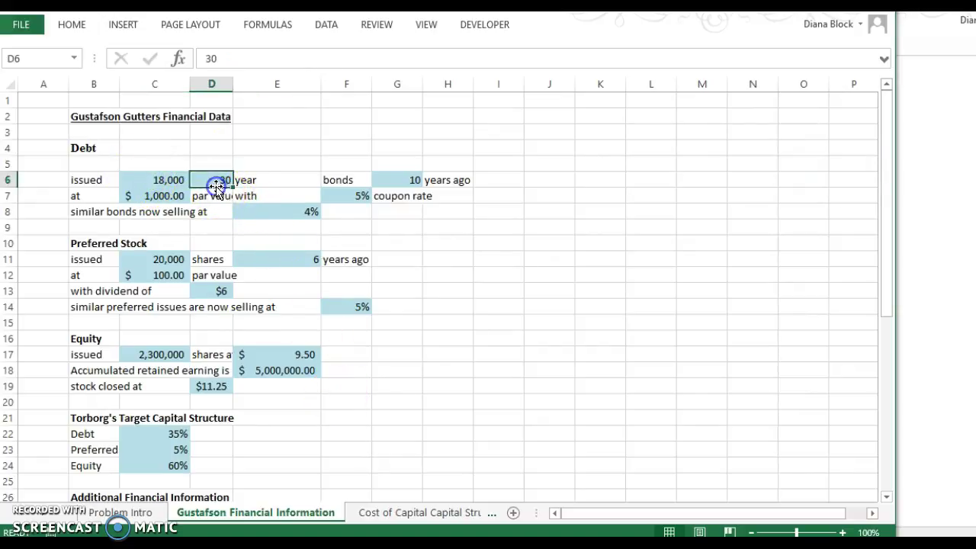
click(405, 181)
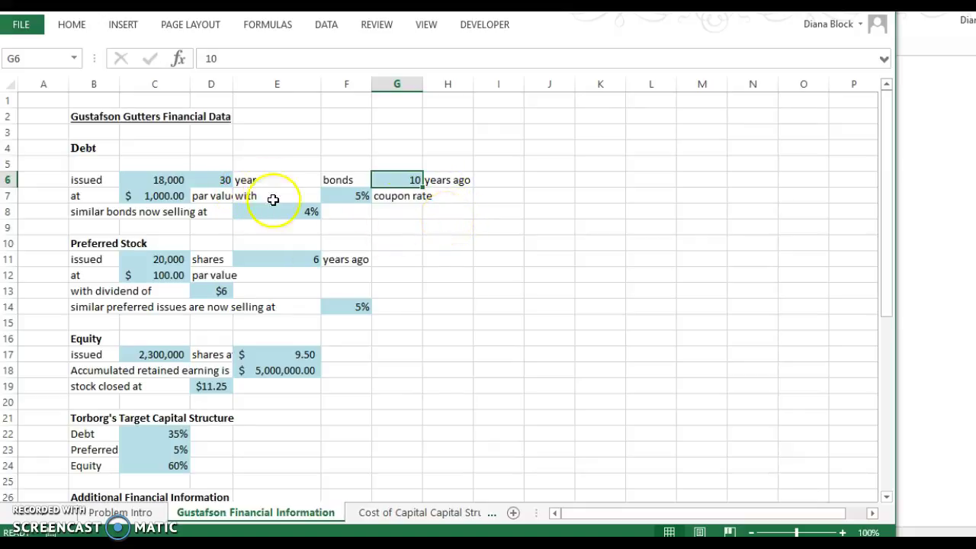
click(138, 196)
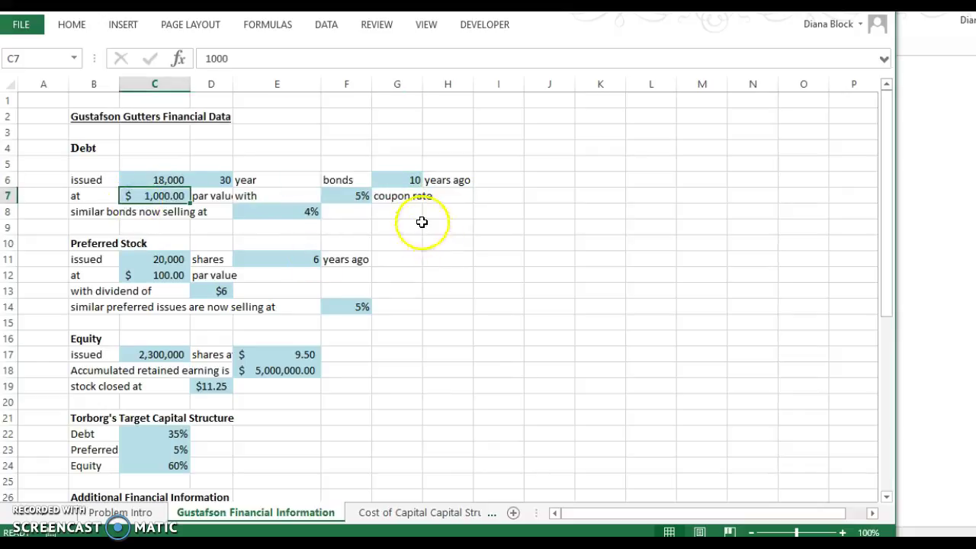
click(361, 196)
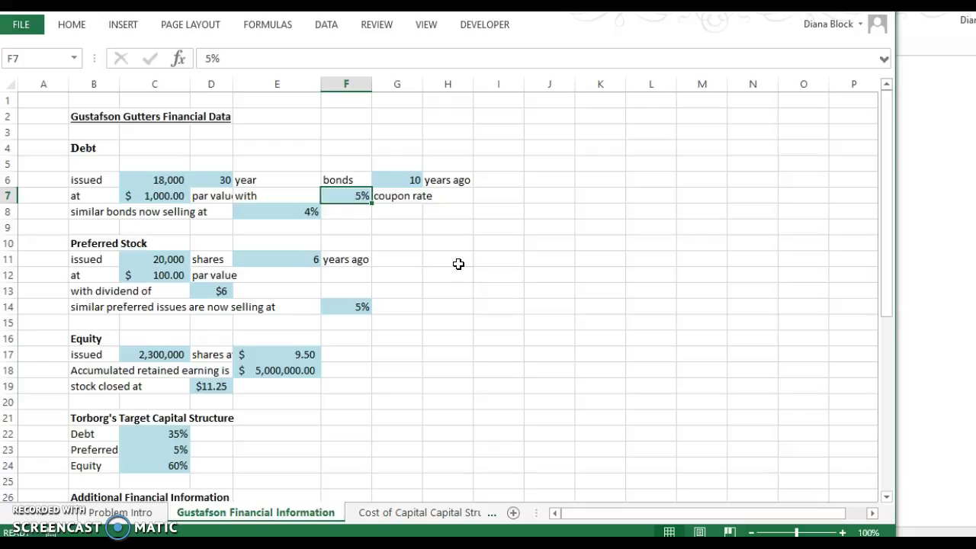
On the capital structure cost of capital sheet, examine the PMT input cell H14
click(392, 510)
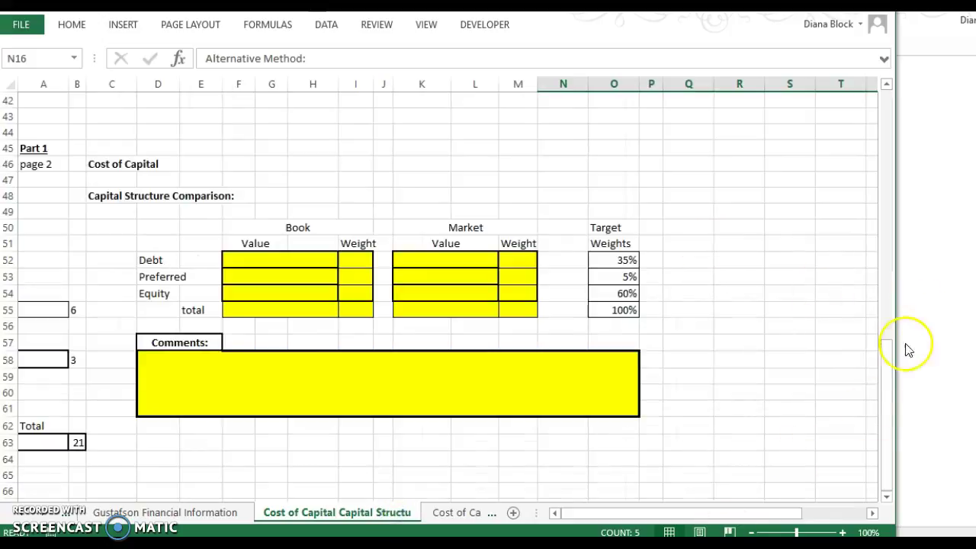
drag(888, 375, 888, 168)
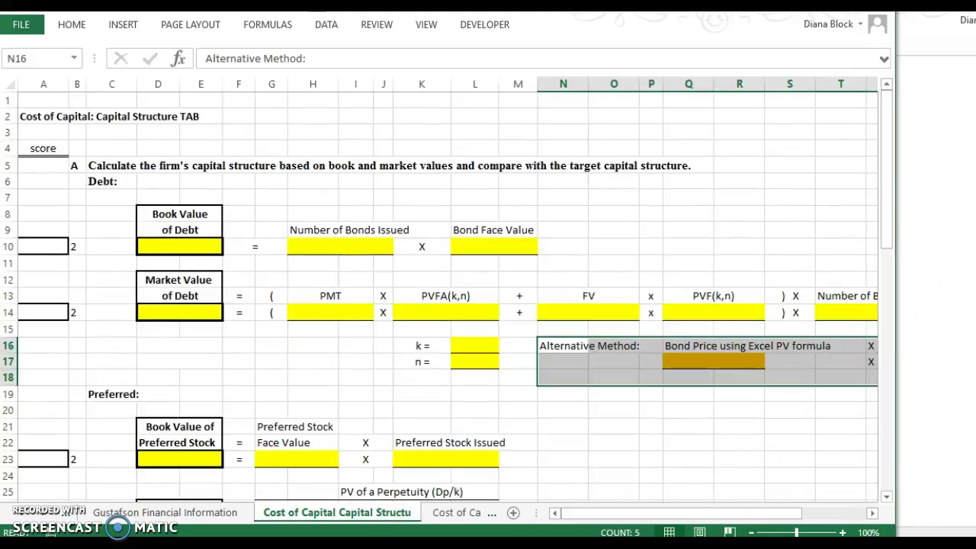
click(327, 316)
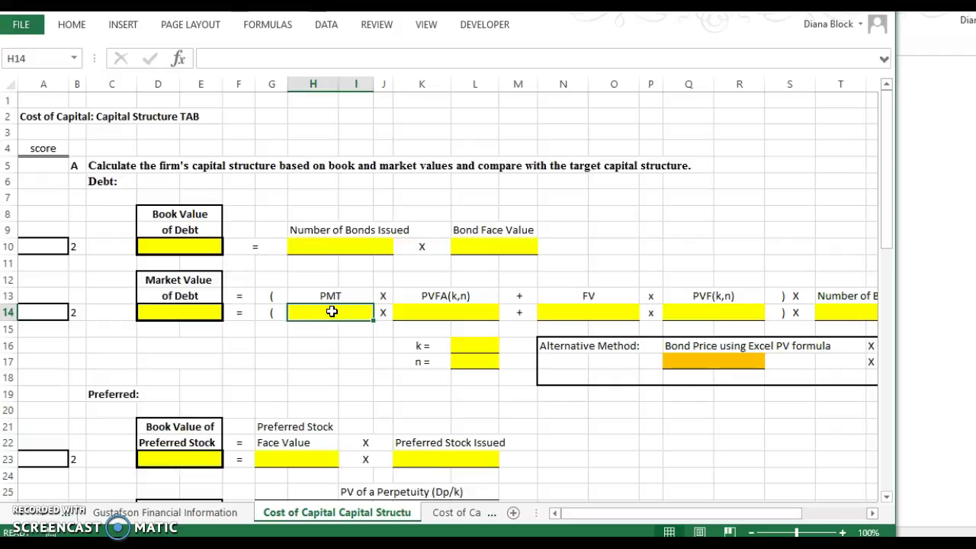
click(333, 308)
click(332, 307)
click(320, 308)
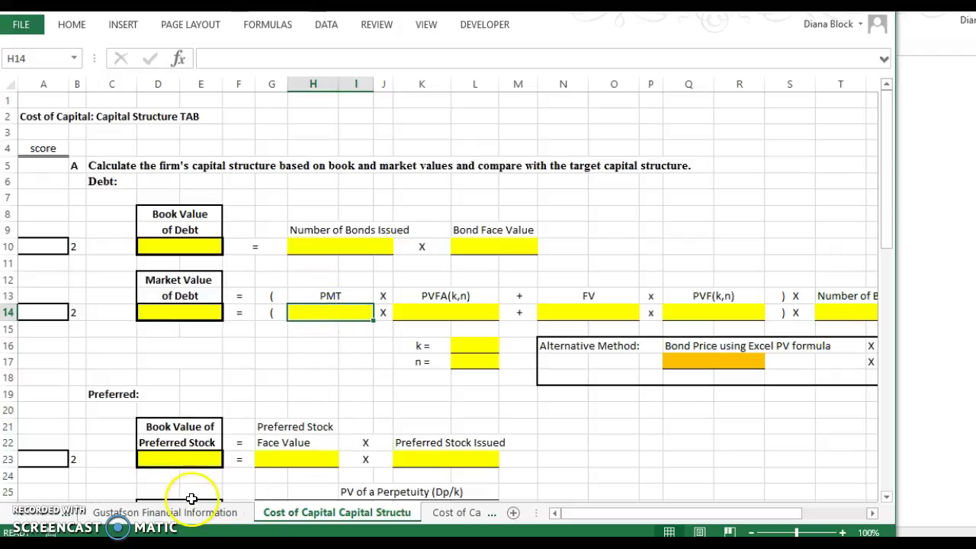
Cross-check the 5% coupon debt data against the PMT cell, ending on the Gustafson sheet
click(180, 522)
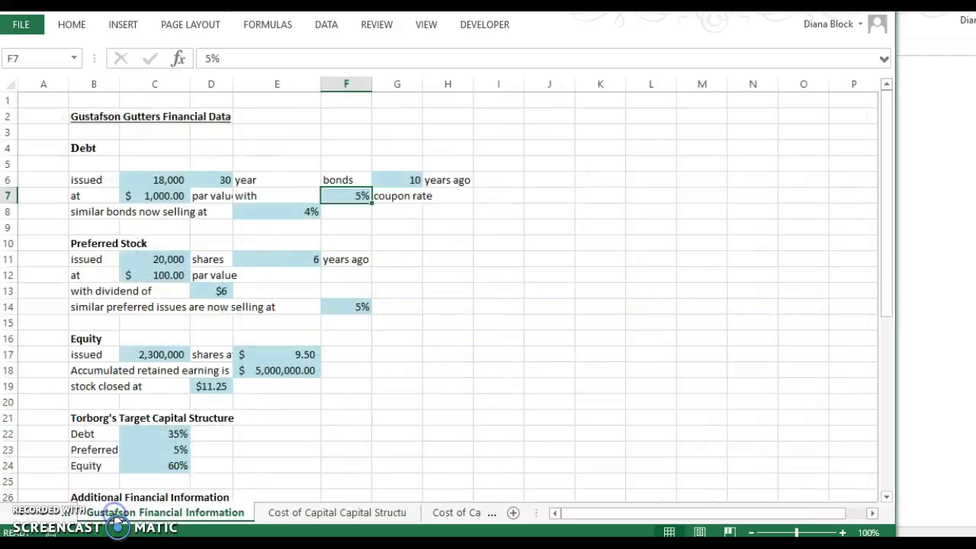
click(353, 195)
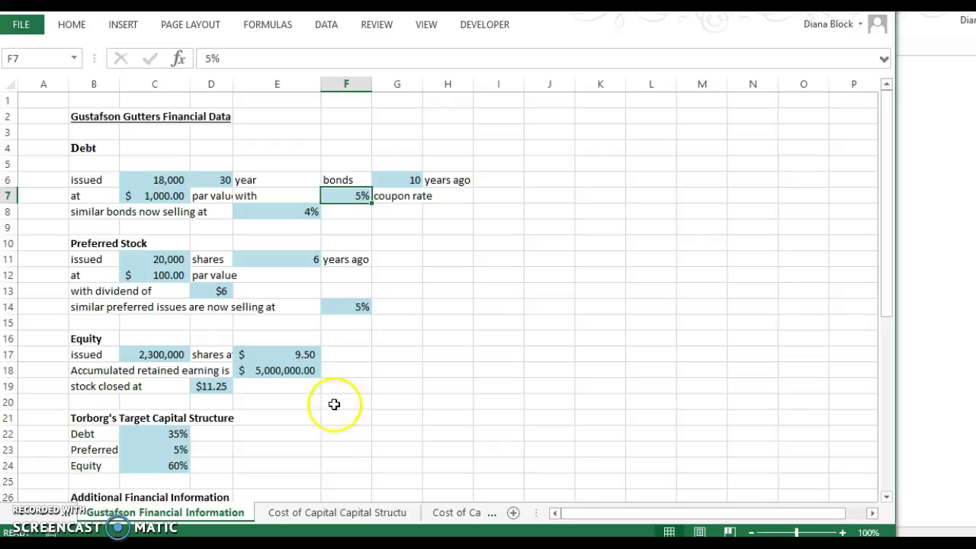
click(280, 515)
click(332, 312)
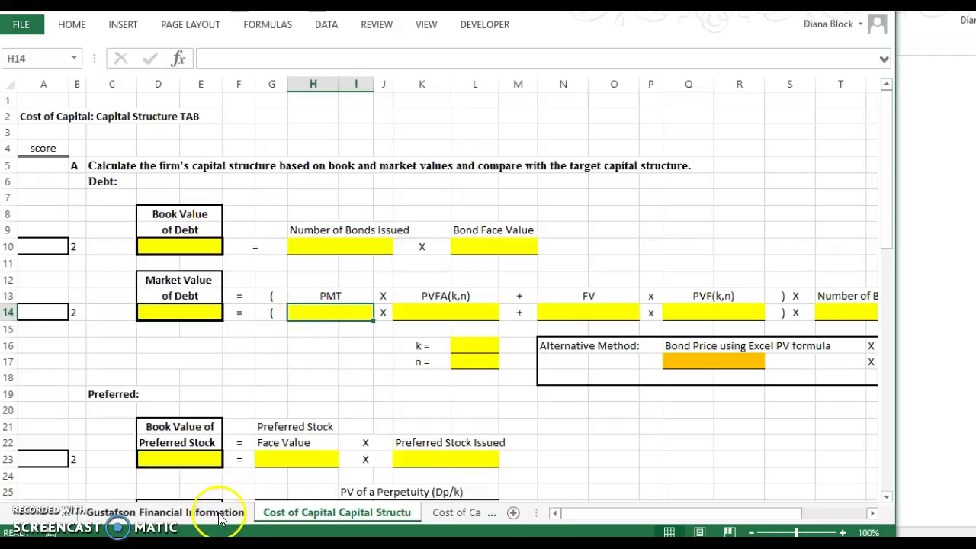
click(310, 312)
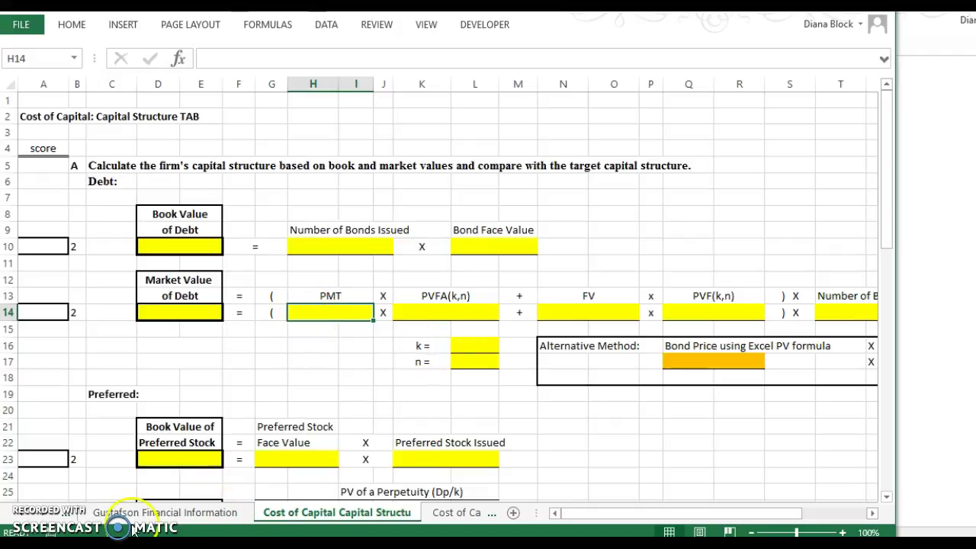
click(156, 510)
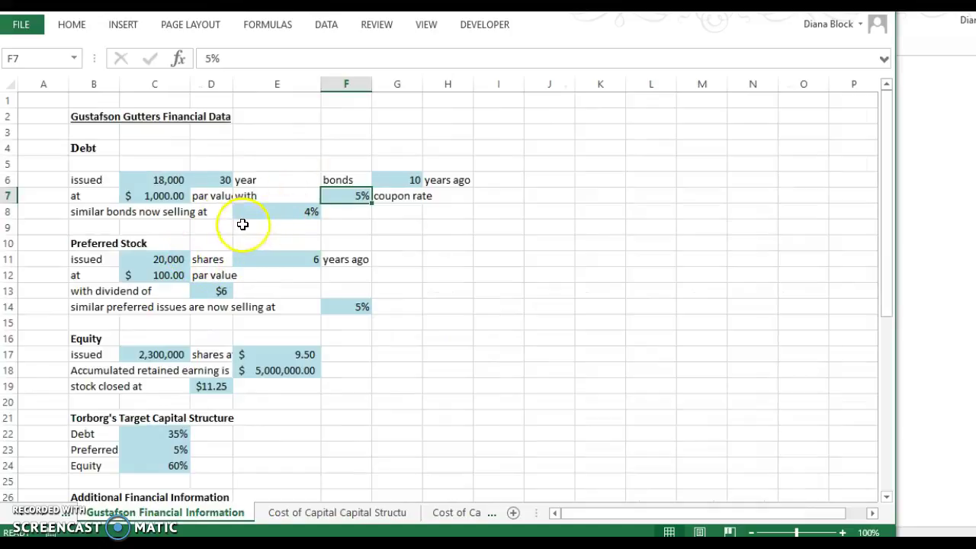
click(277, 217)
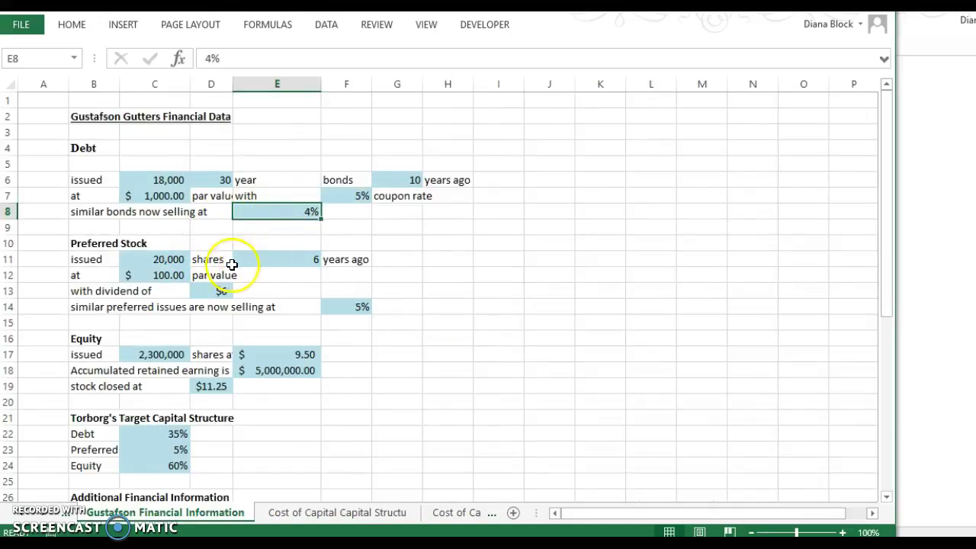
click(159, 258)
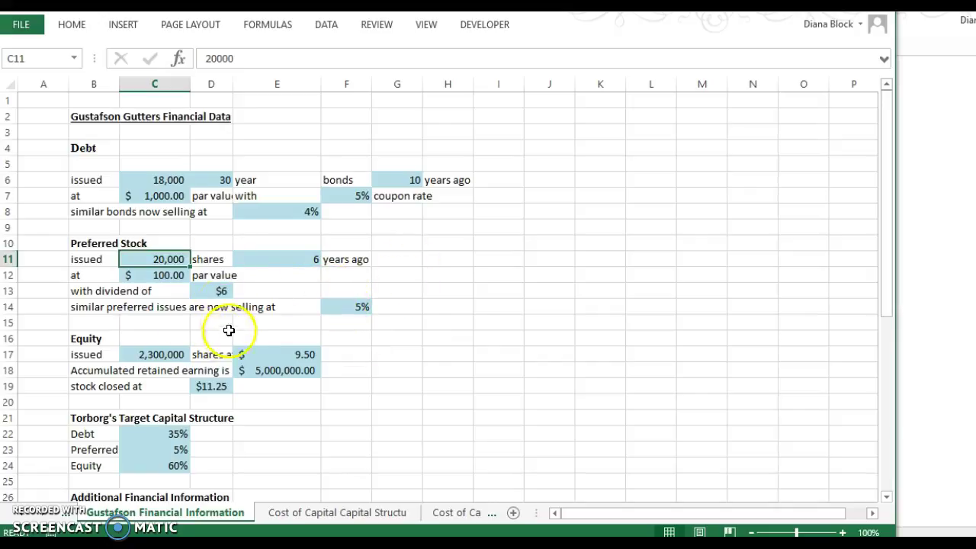
click(220, 291)
click(343, 306)
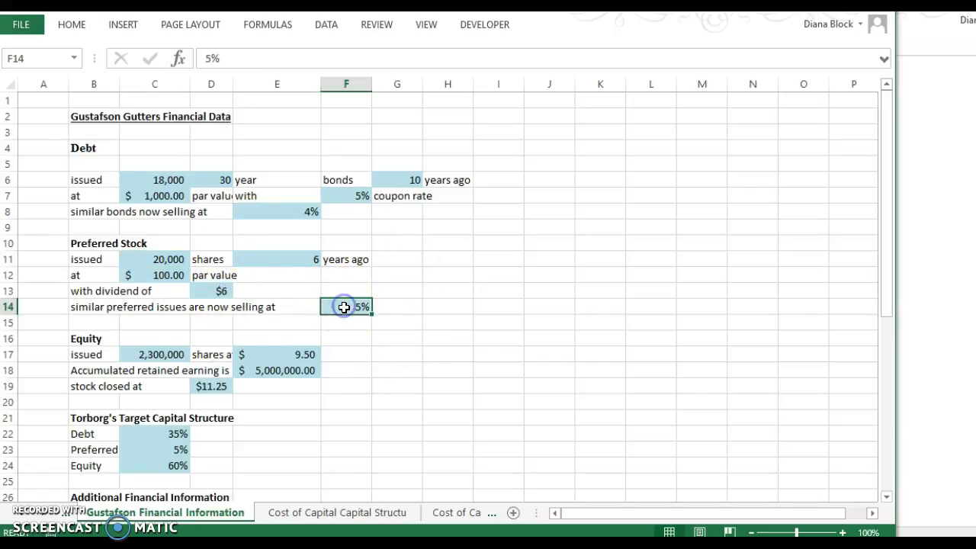
Return to the Capital Structure sheet and select the empty k and n input cells L16:L17
click(341, 510)
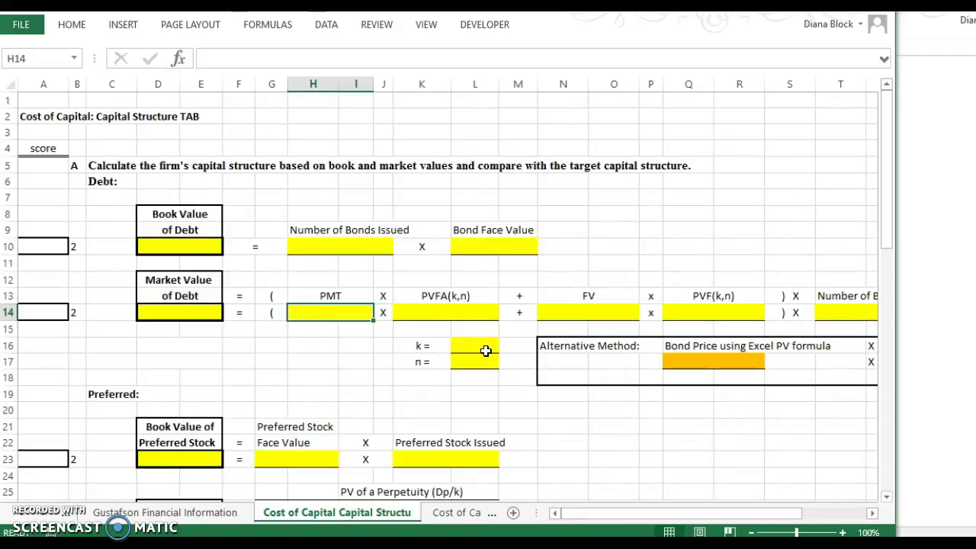
drag(485, 350, 485, 362)
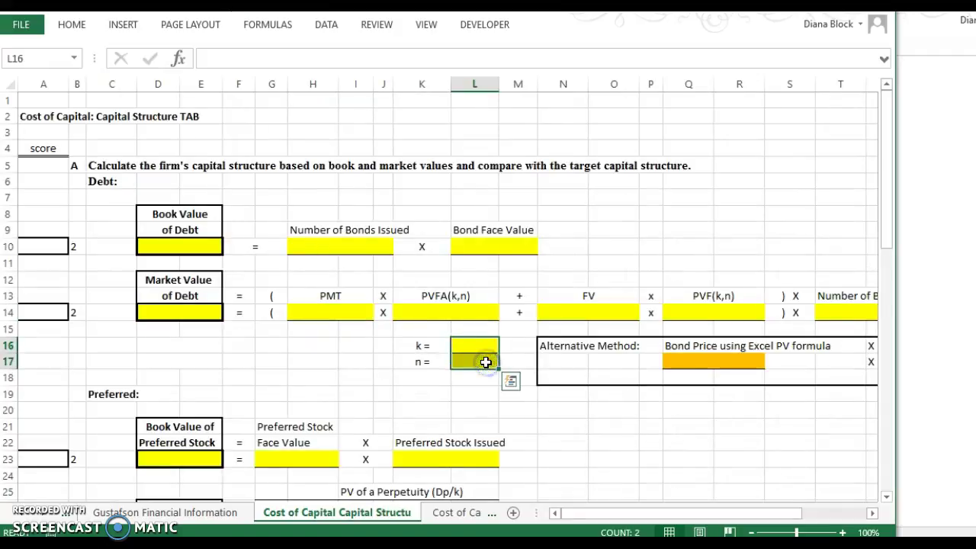
right_click(461, 349)
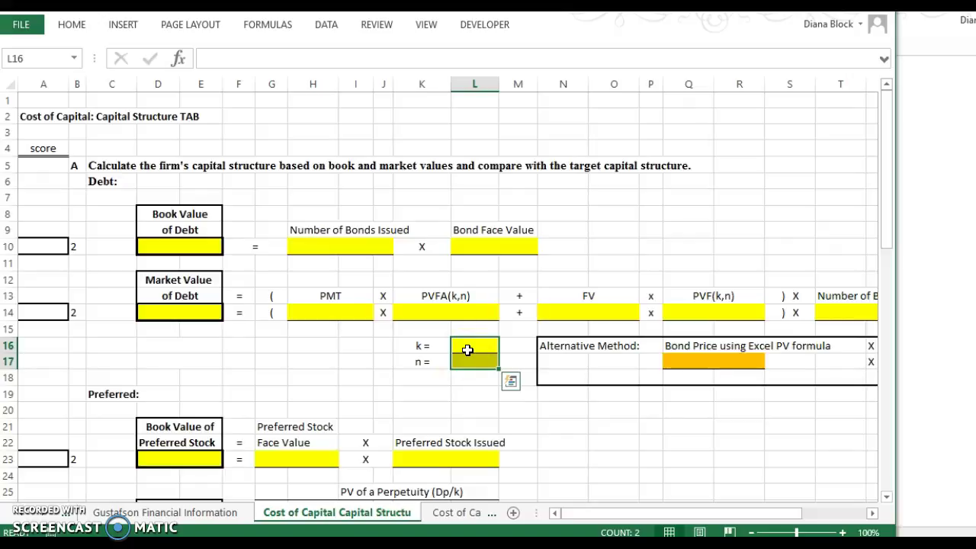
click(474, 359)
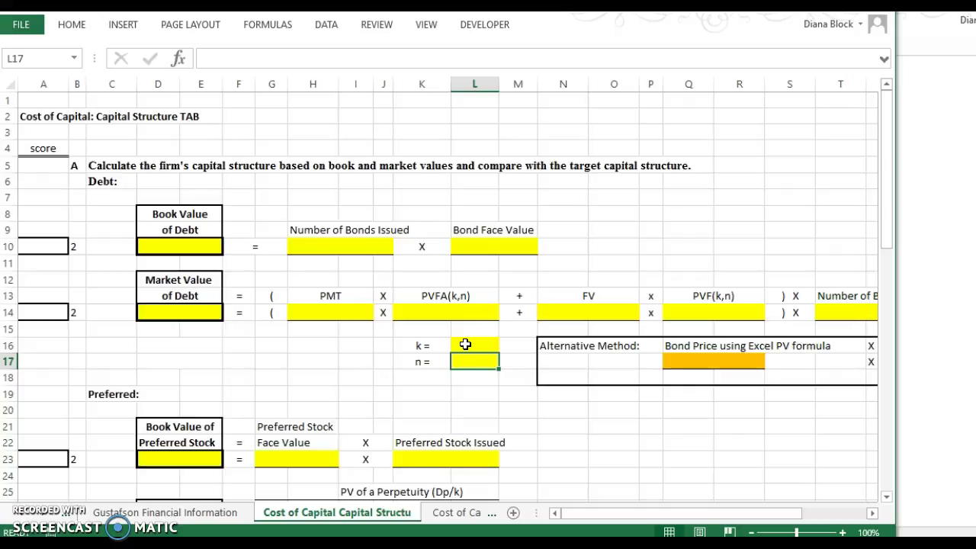
click(429, 296)
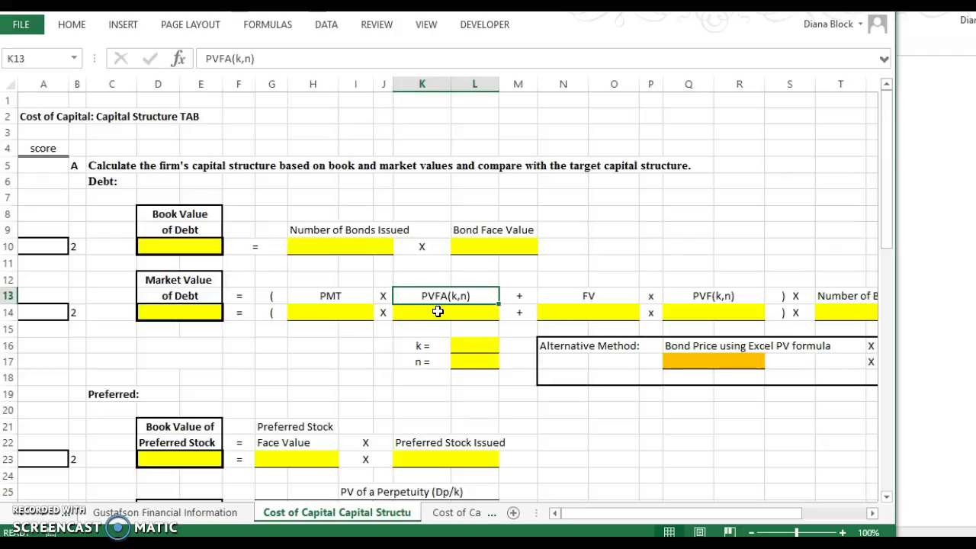
click(437, 312)
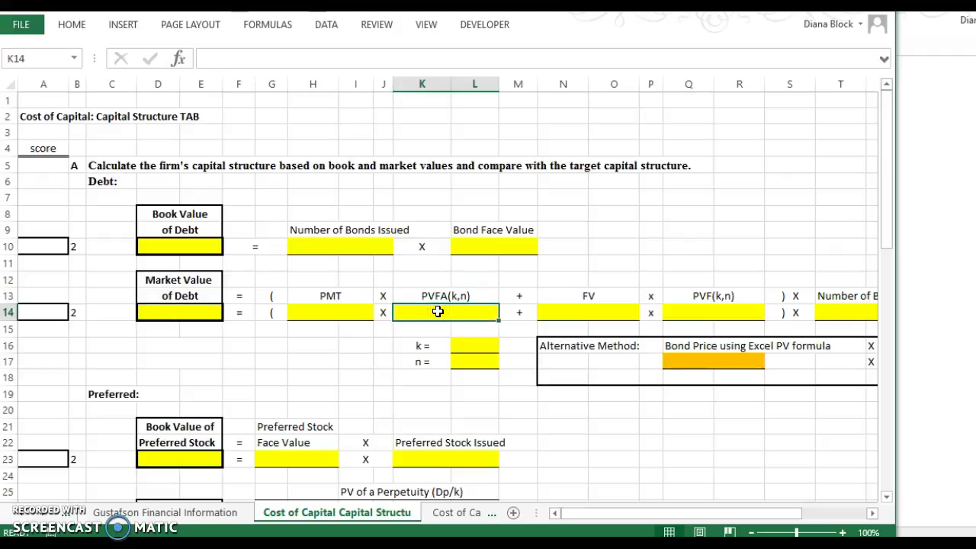
click(314, 317)
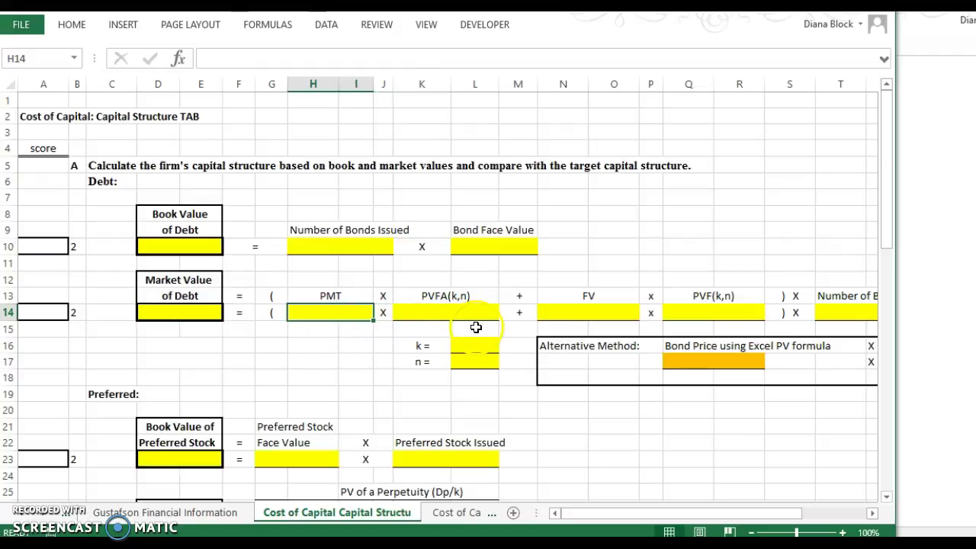
click(154, 308)
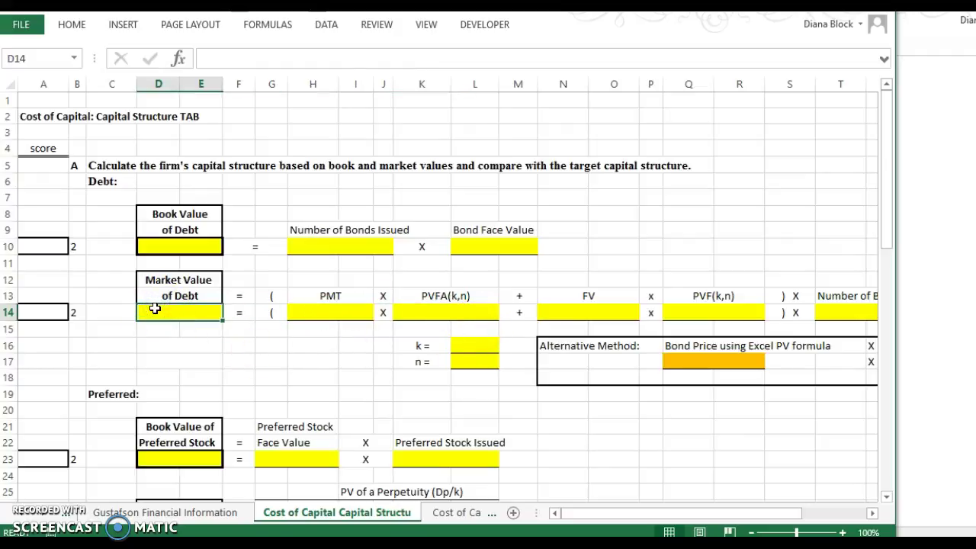
click(873, 513)
Review the Alternative Method's PV bond price, number of bonds, and k and n input cells
click(872, 513)
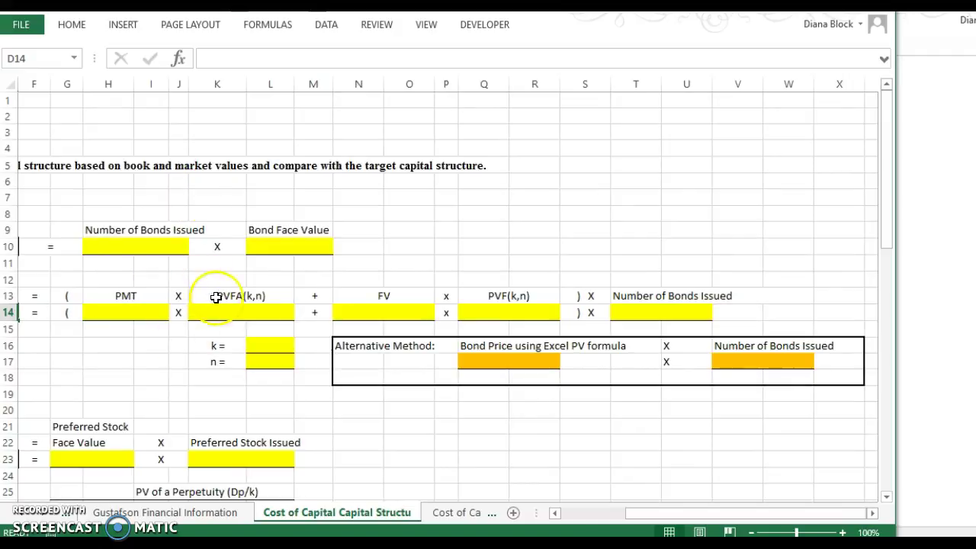
click(512, 364)
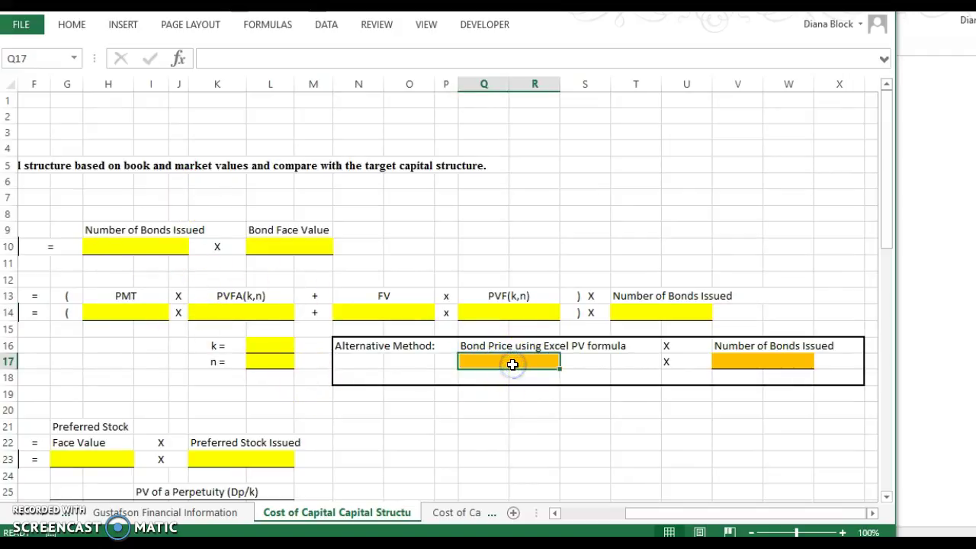
click(507, 365)
click(542, 362)
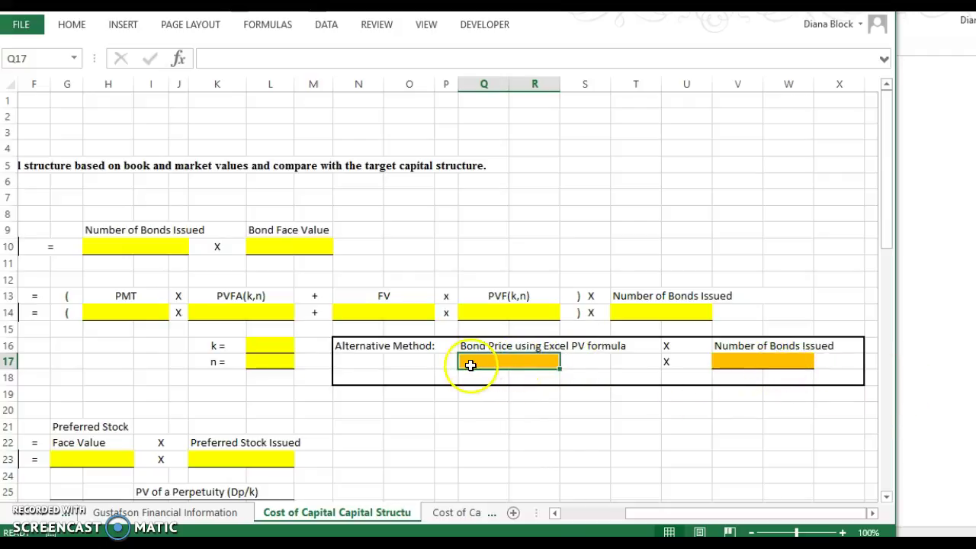
click(768, 361)
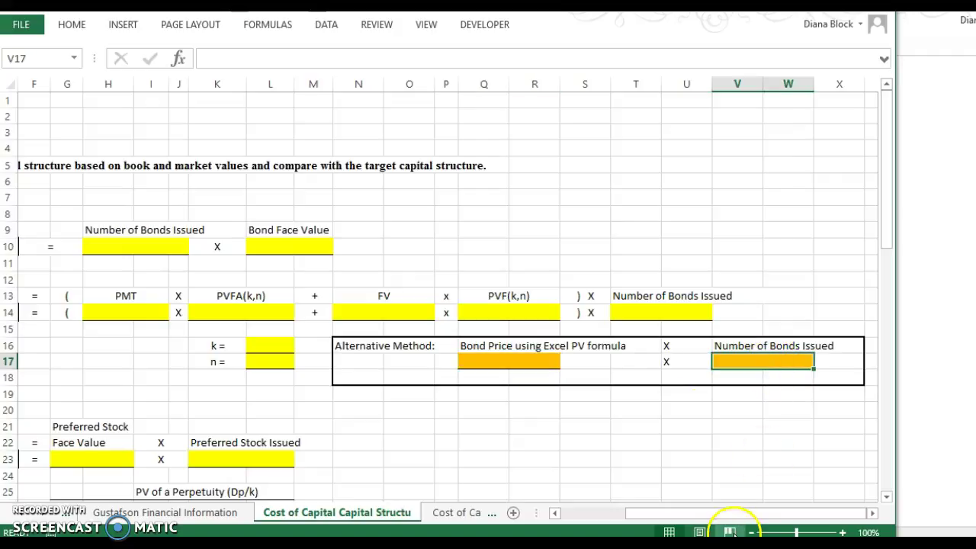
mouse_move(730, 513)
mouse_down()
mouse_move(605, 509)
mouse_move(733, 512)
mouse_up()
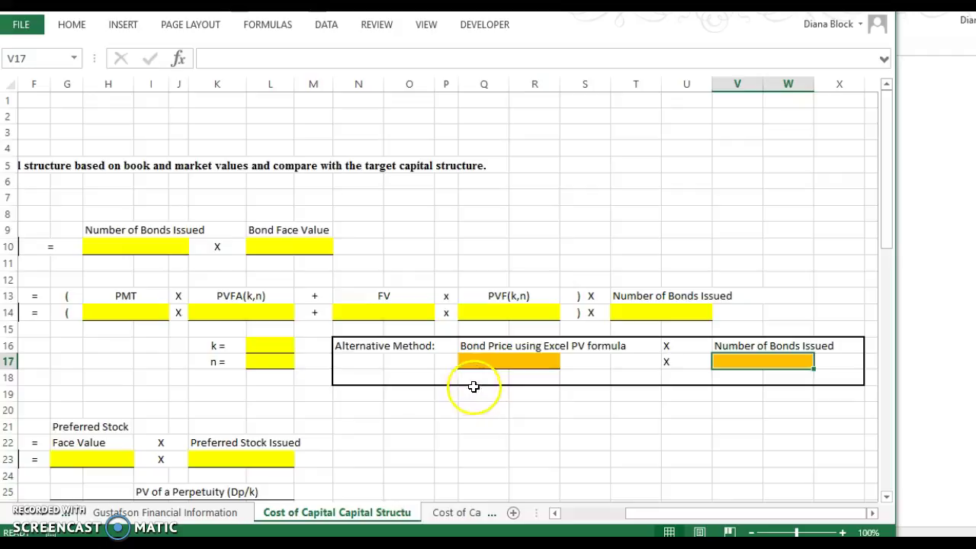
click(483, 363)
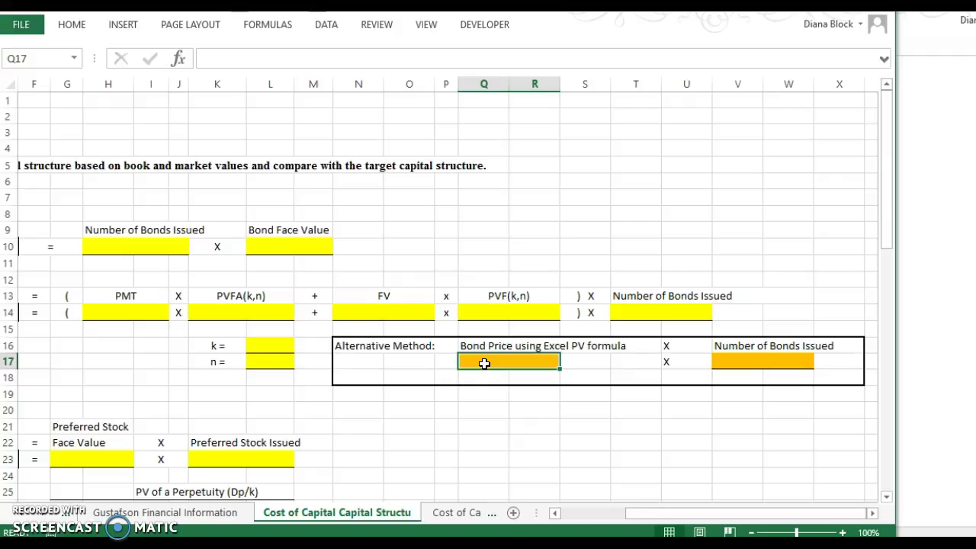
drag(740, 512, 626, 523)
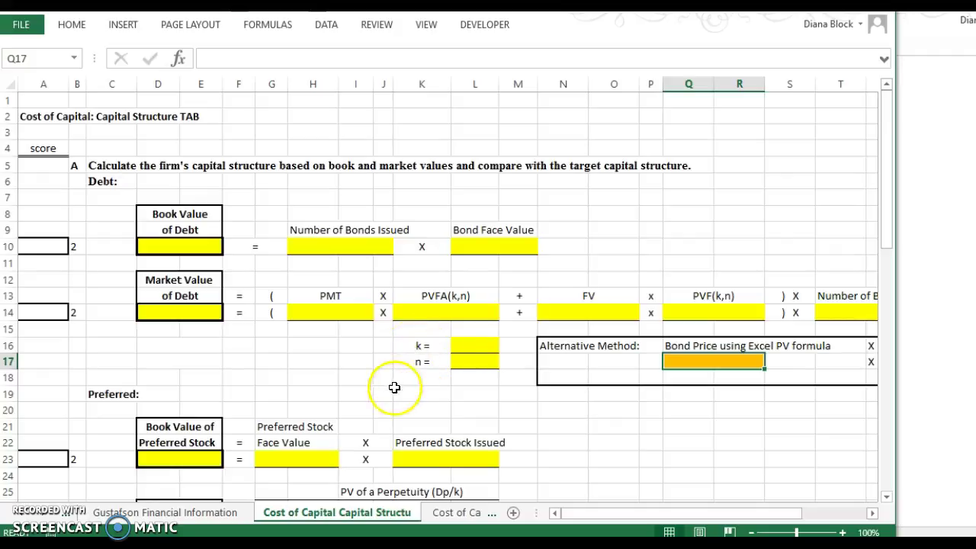
drag(477, 348, 481, 363)
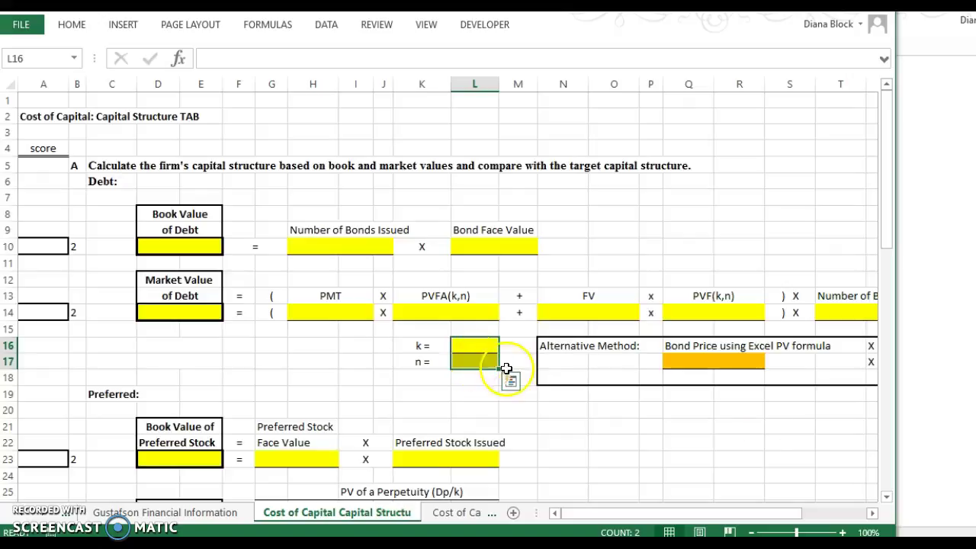
click(709, 361)
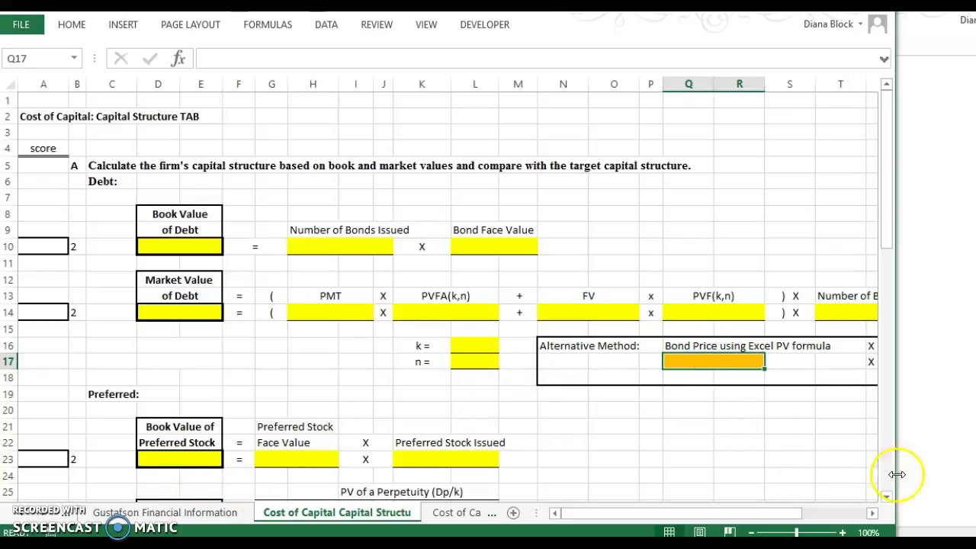
Scroll to the Capital Structure Comparison table and inspect the market weight cells
click(886, 495)
scroll(886, 495, down, 4)
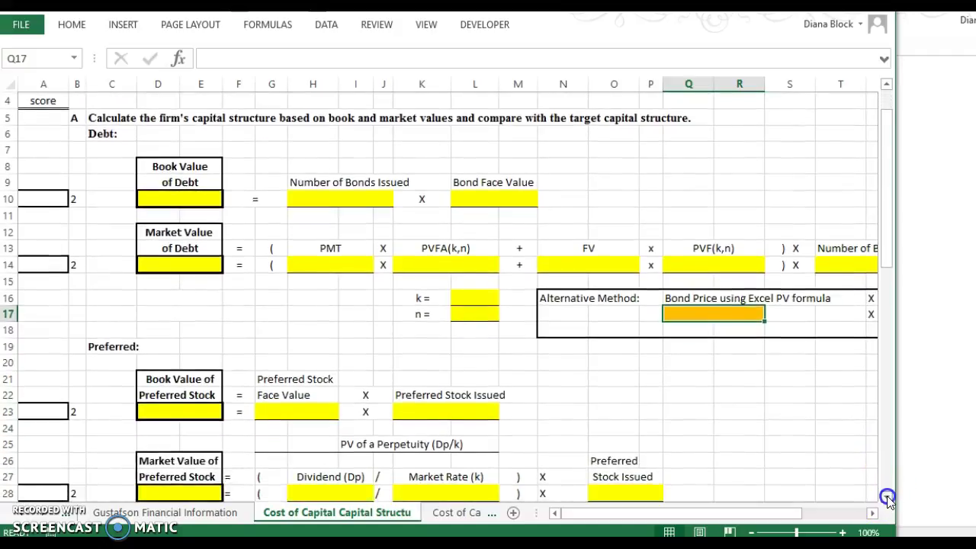
scroll(887, 496, down, 8)
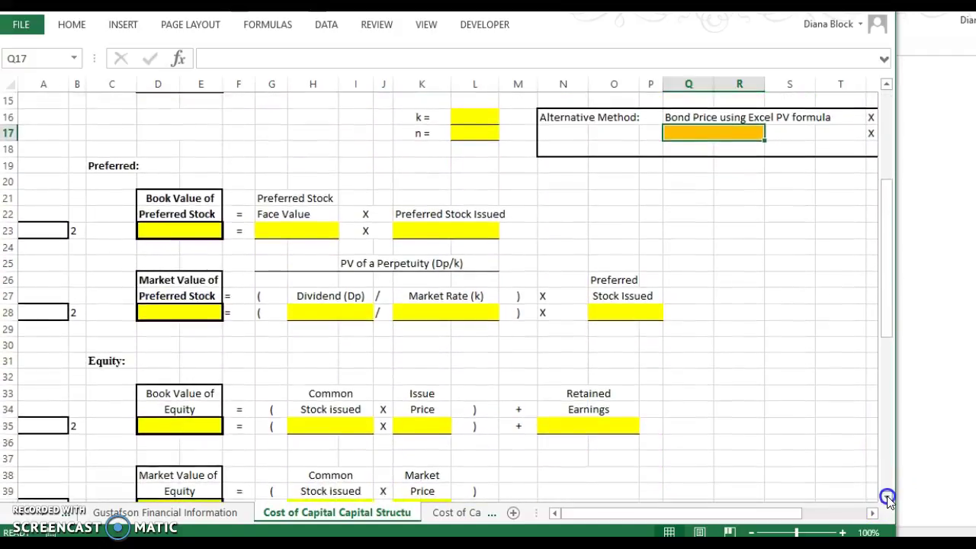
scroll(886, 496, down, 2)
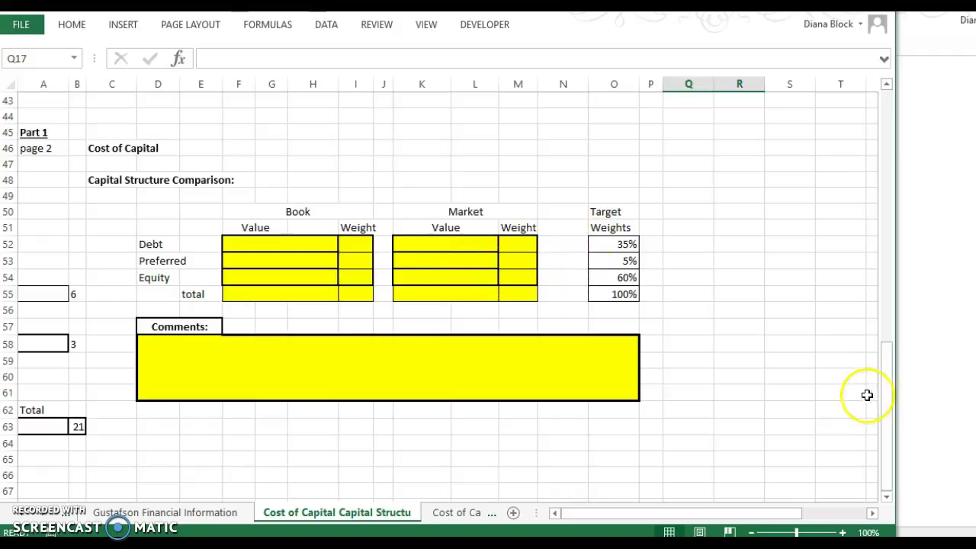
click(521, 245)
click(522, 259)
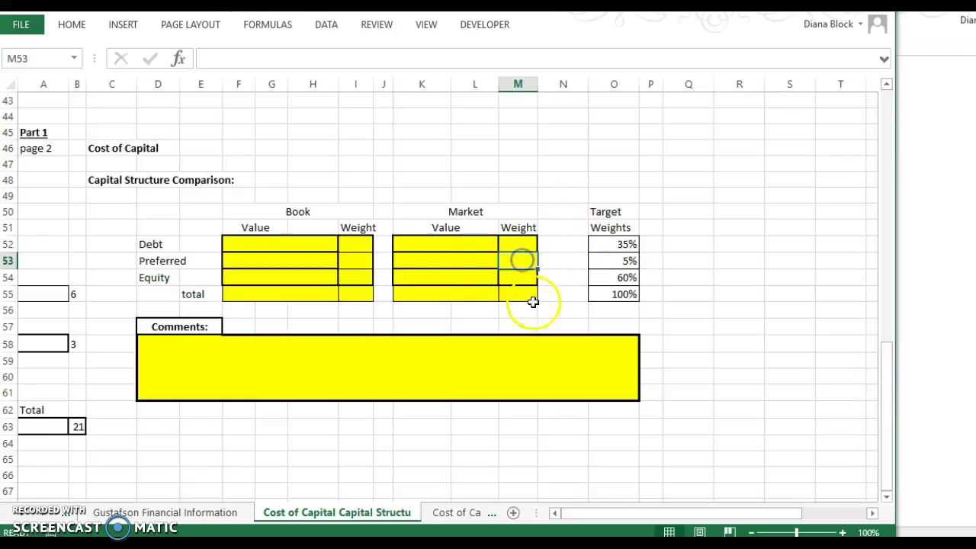
click(620, 303)
Check the 35% debt, 5% preferred and 60% equity target weights and their SUM total
click(621, 294)
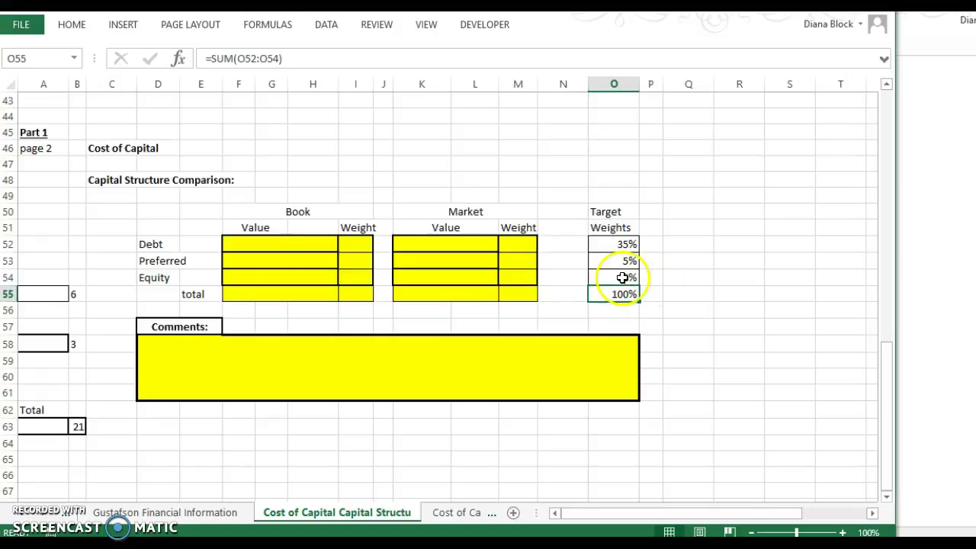
click(624, 275)
click(625, 261)
click(625, 244)
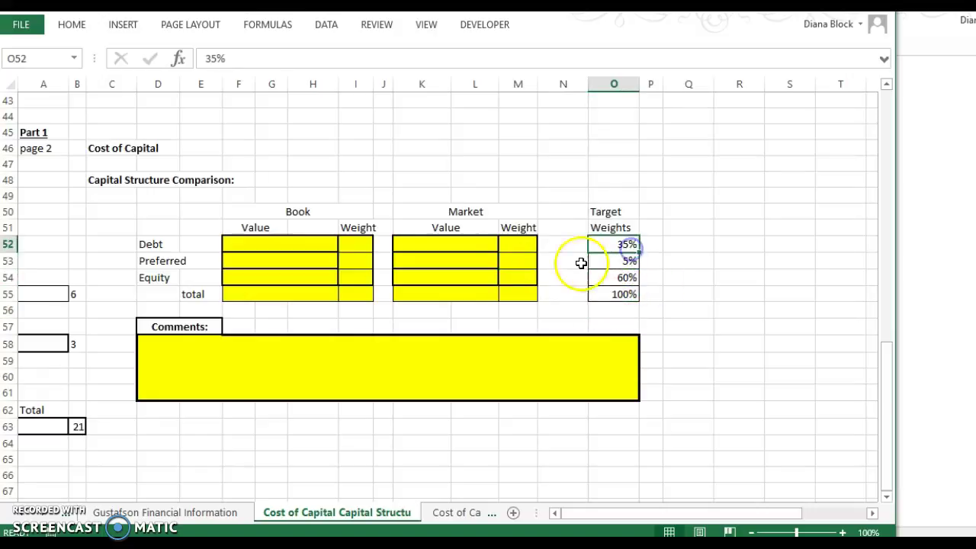
click(622, 294)
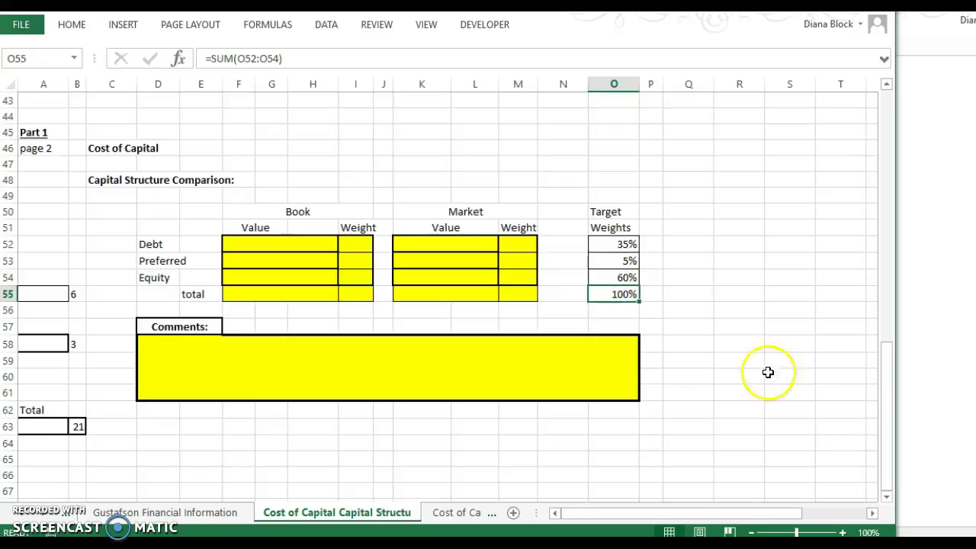
drag(893, 414, 911, 238)
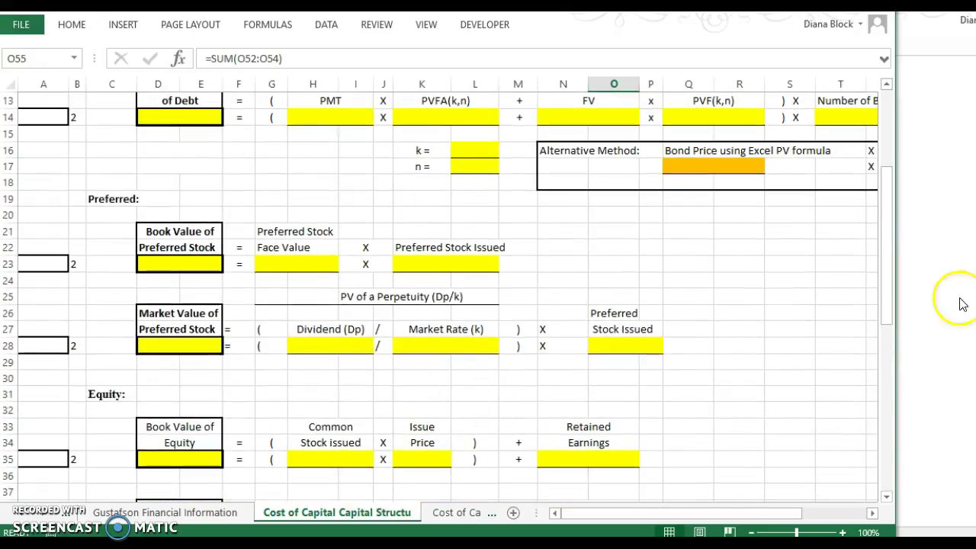
click(164, 514)
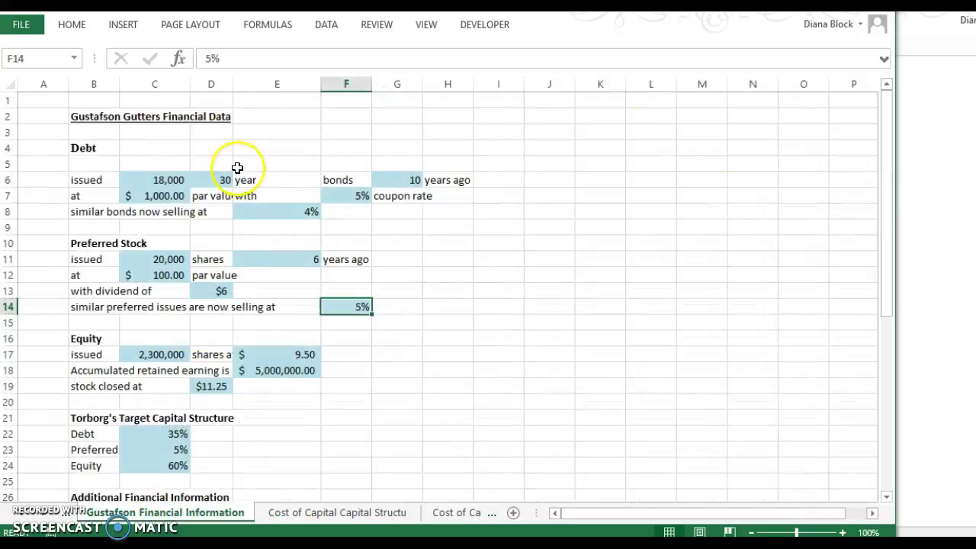
On the Cost of Capital WACC sheet, select the cost of debt answer cell D10
click(460, 512)
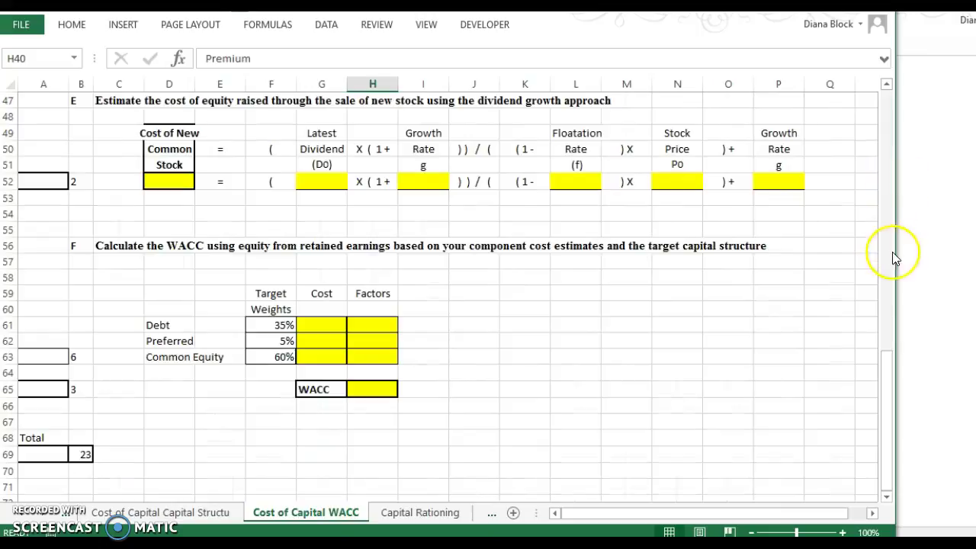
drag(888, 374, 942, 112)
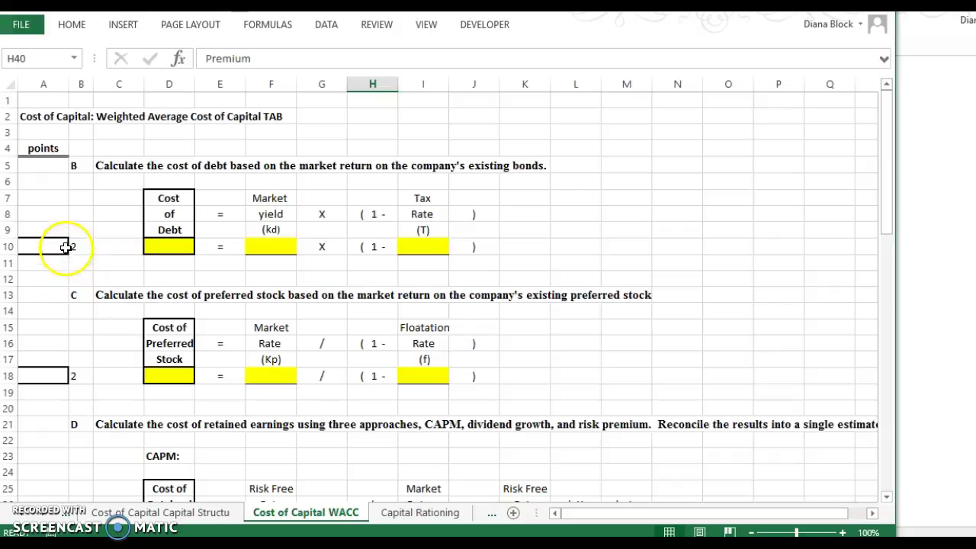
click(36, 242)
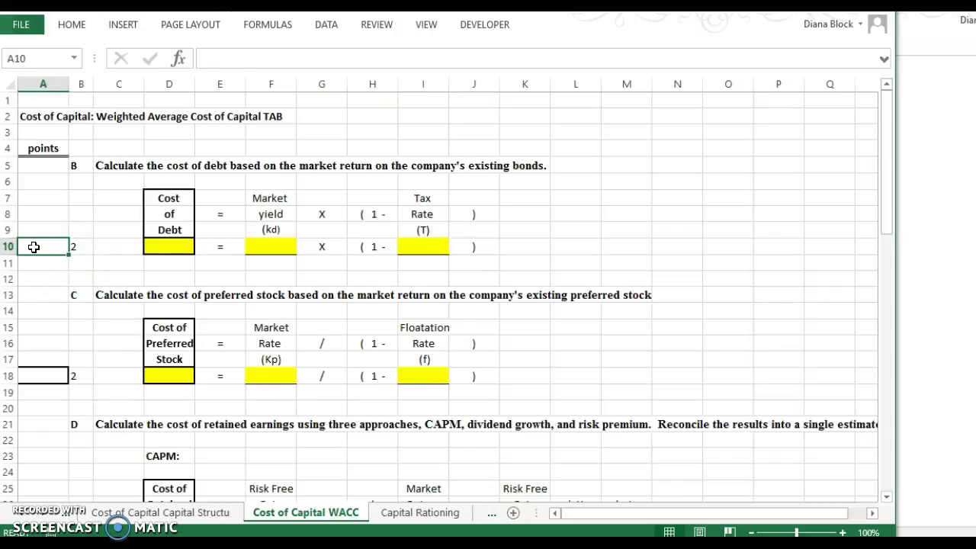
click(181, 257)
click(181, 243)
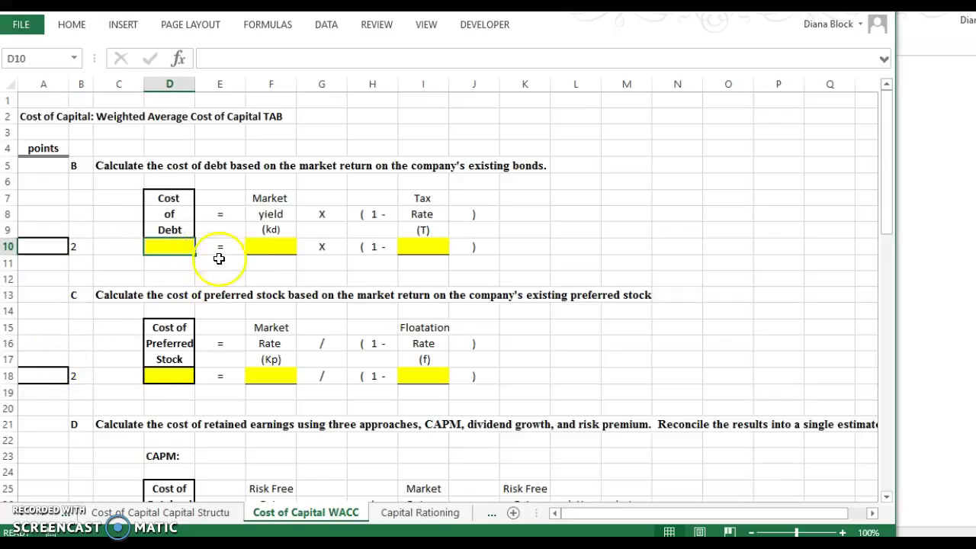
Review the cost of debt formula headings in E8:J9, then go to the Capital Rationing sheet
click(262, 214)
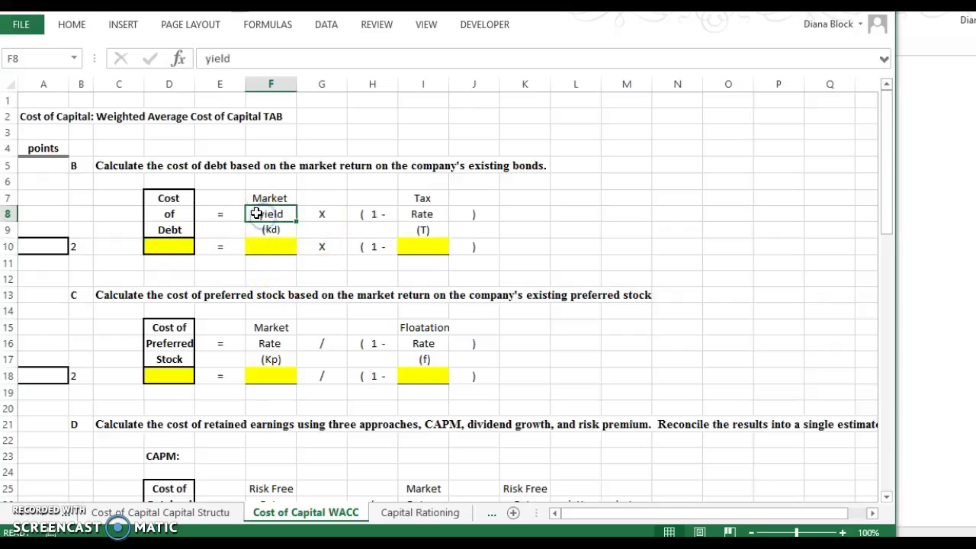
drag(239, 211, 454, 230)
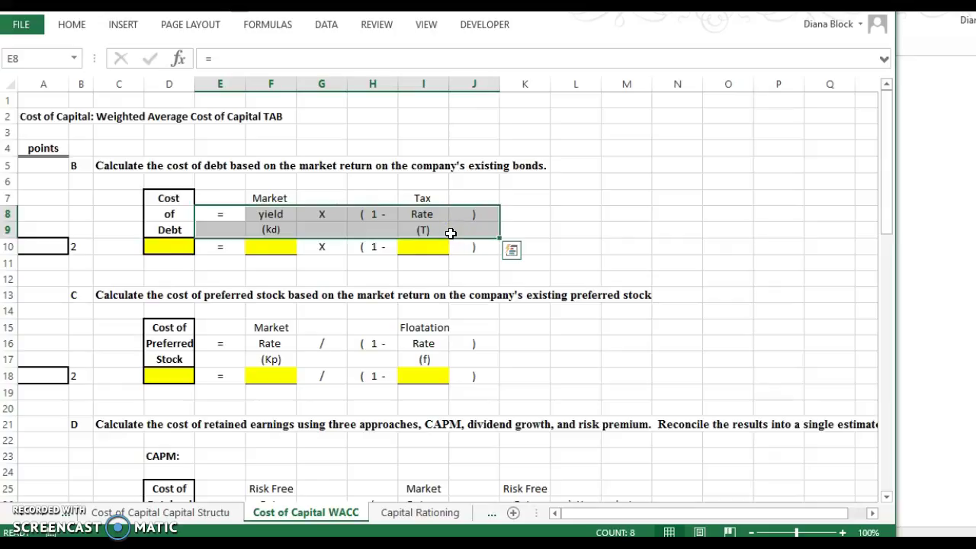
click(176, 247)
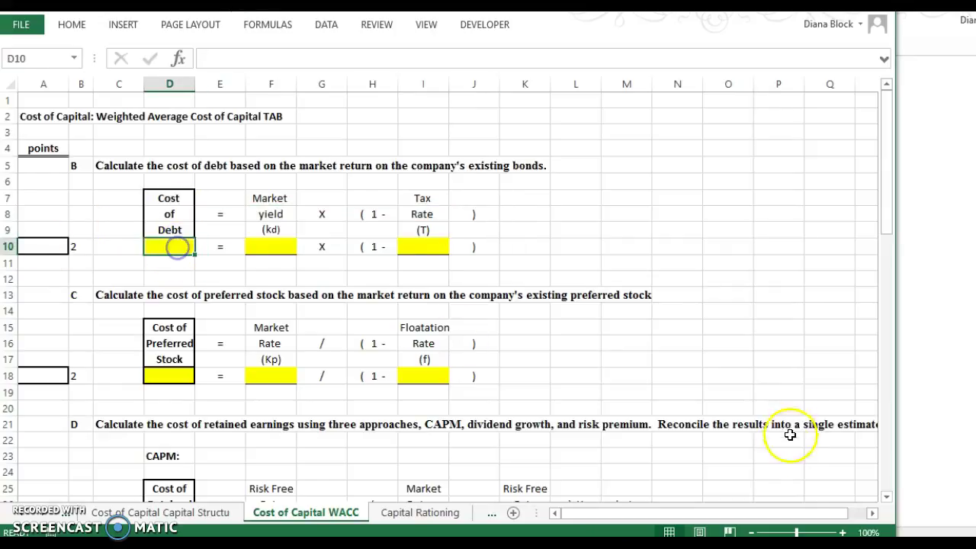
drag(885, 229, 896, 278)
click(395, 518)
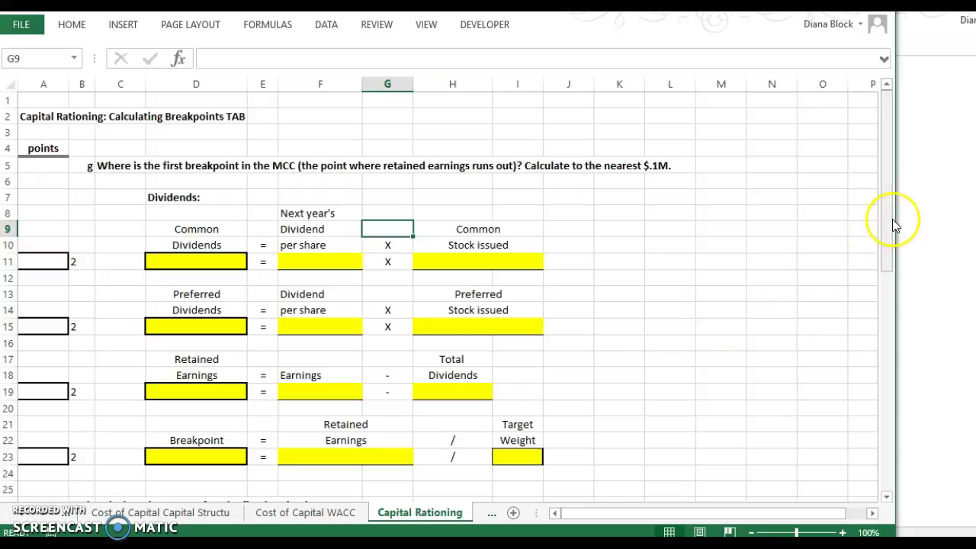
Scroll through the MCC - IOS Plot sheet, then move on to the Capital Plan sheet
drag(893, 221, 890, 370)
click(494, 512)
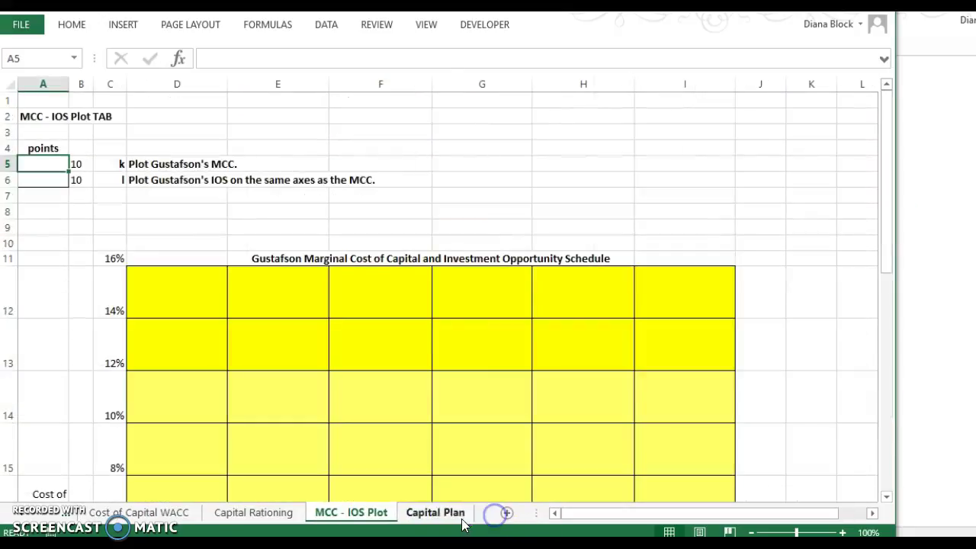
drag(893, 224, 907, 200)
click(432, 512)
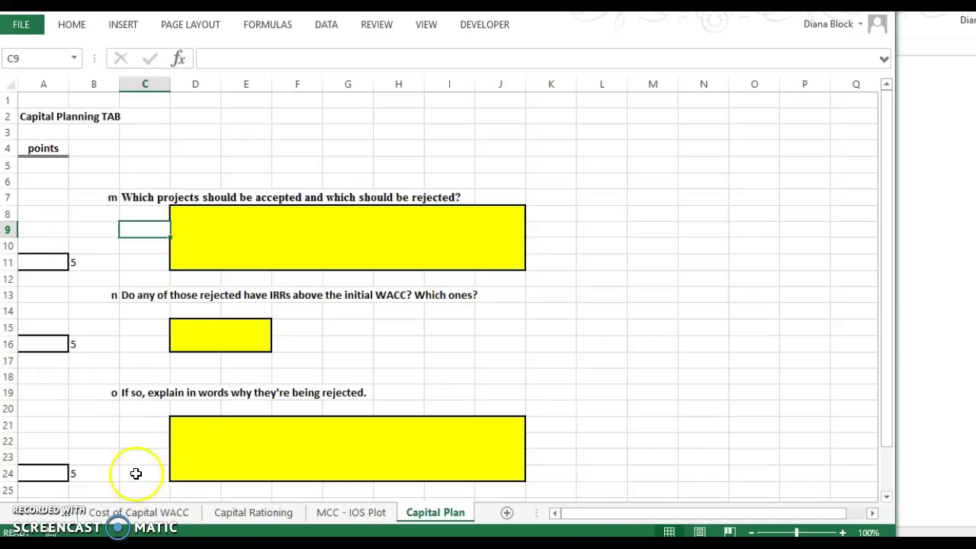
click(21, 515)
click(21, 515)
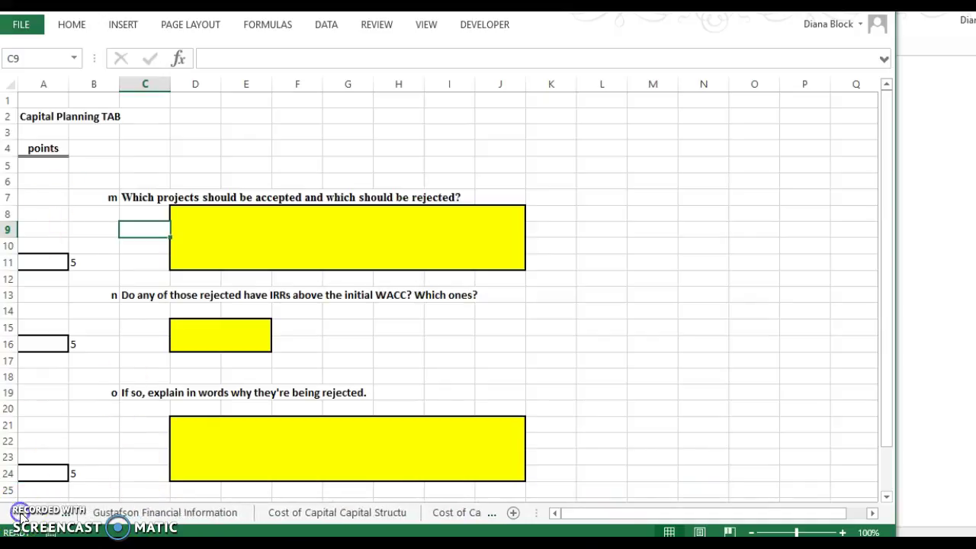
click(20, 515)
click(304, 513)
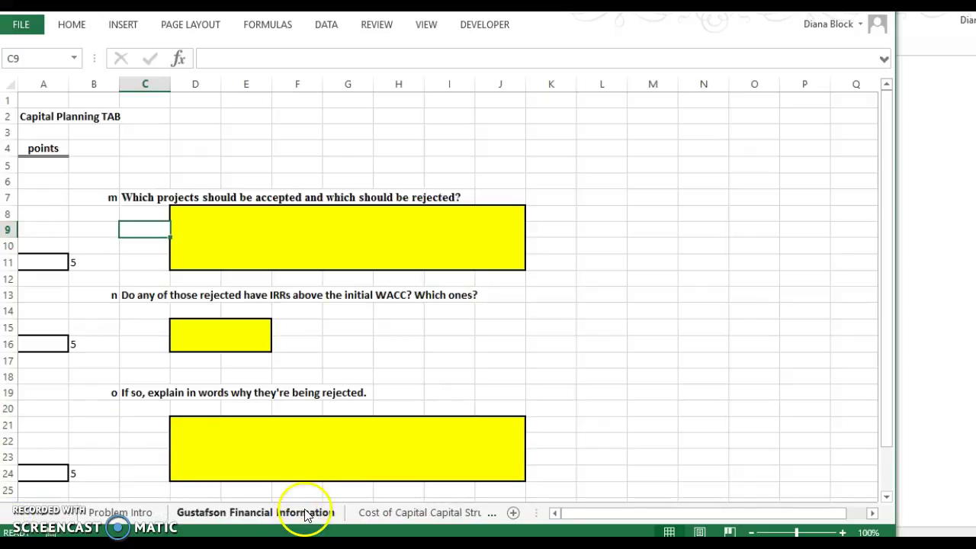